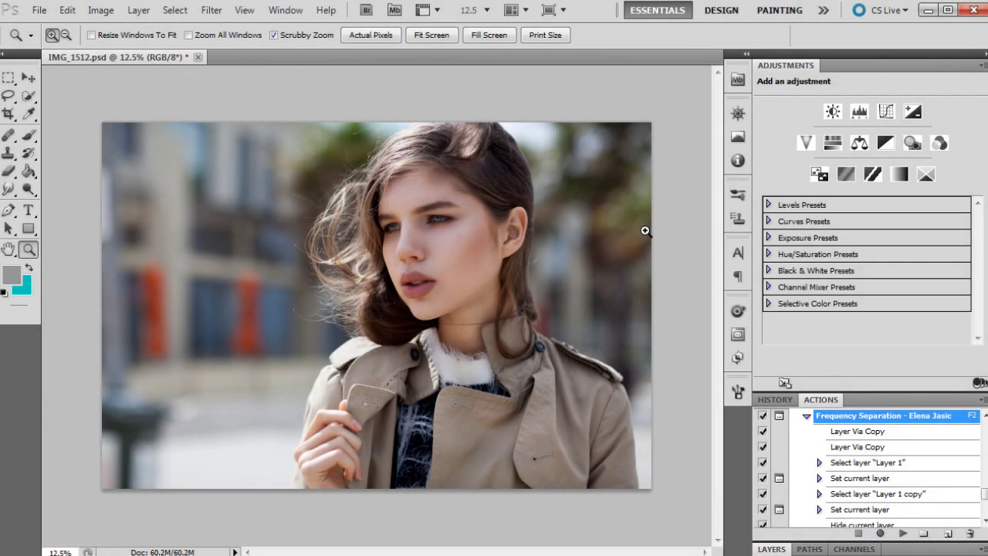
Show the Layers panel for IMG_1512.psd and bring up the fill and adjustment layer list.
key("F7")
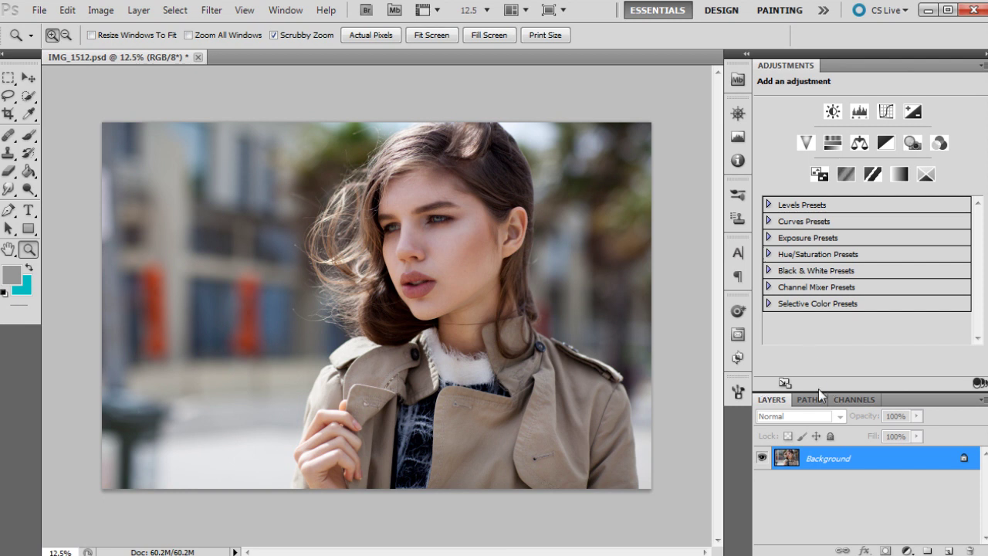
left_click(907, 551)
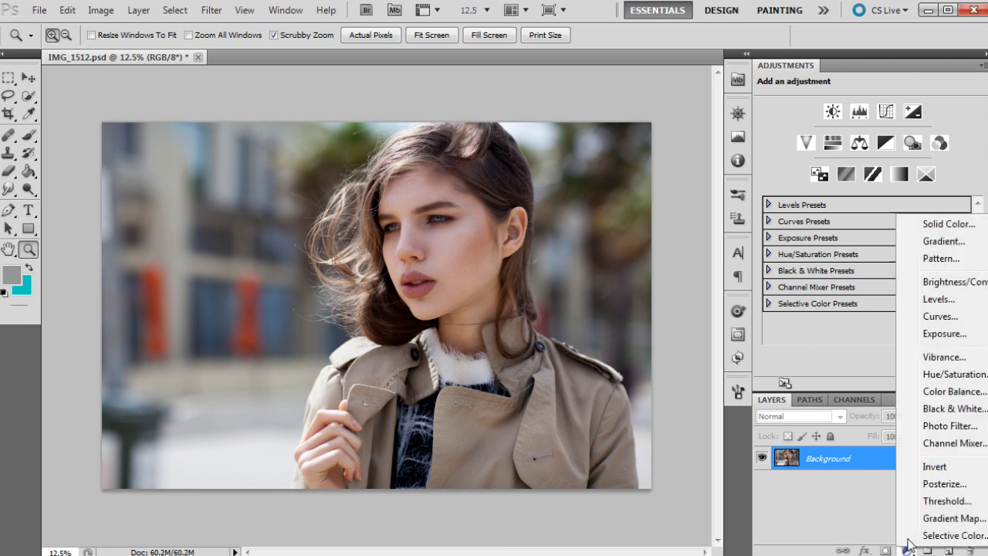
Add a Solid Color fill layer, Color Fill 1, in dark navy blue (#24335a).
left_click(948, 226)
left_click_drag(863, 140, 757, 140)
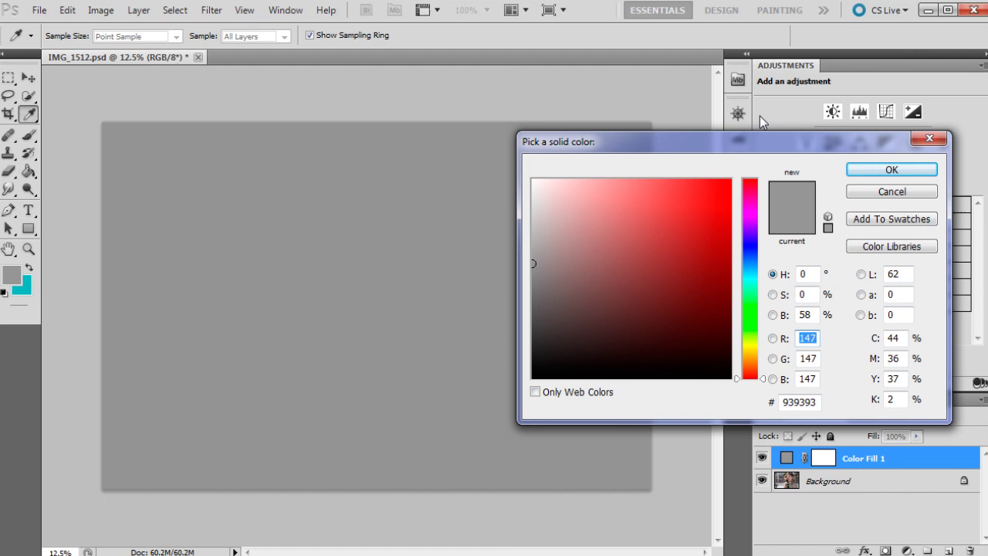
left_click(749, 252)
left_click(661, 286)
left_click_drag(634, 285, 639, 295)
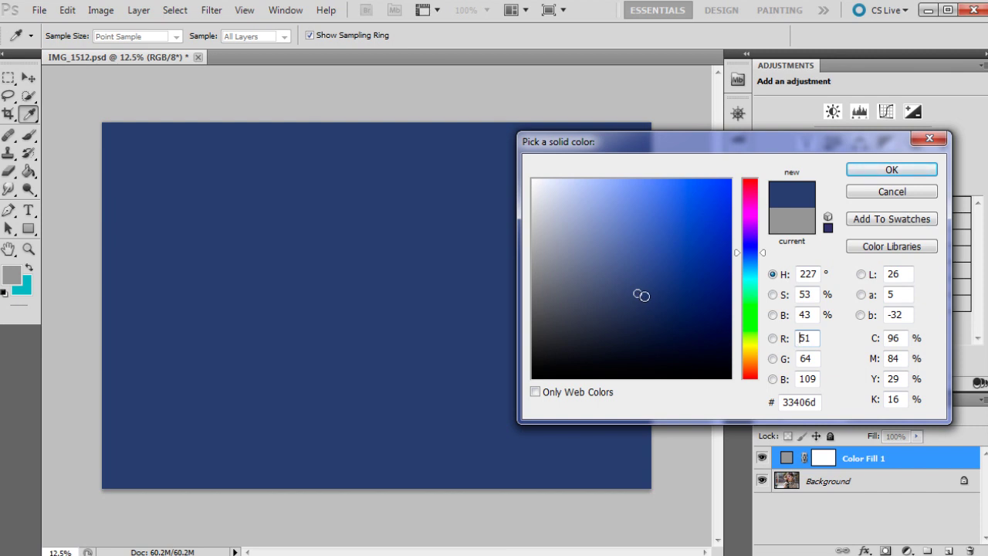
mouse_move(641, 292)
left_mouse_down()
mouse_move(656, 293)
mouse_move(644, 300)
mouse_move(652, 308)
left_mouse_up()
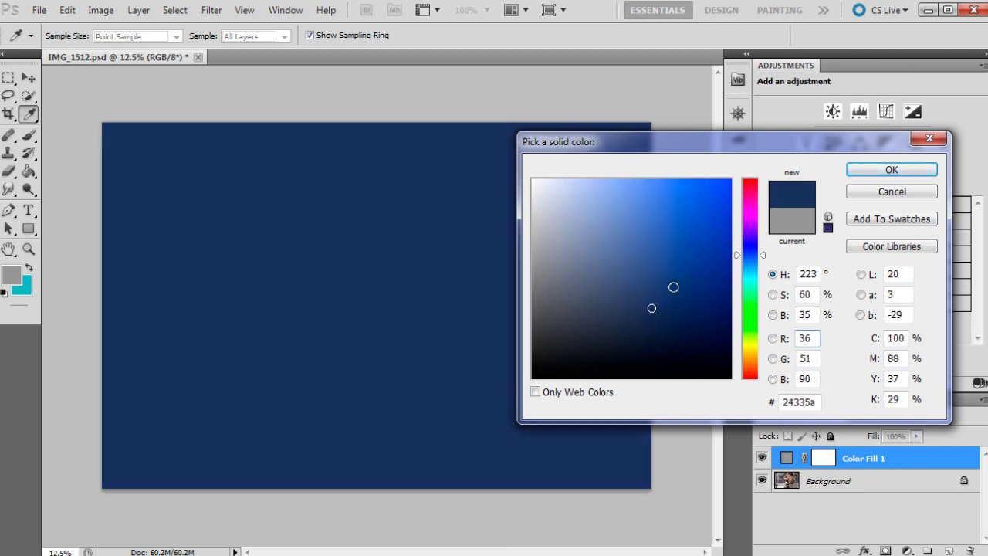
left_click(888, 169)
key("z")
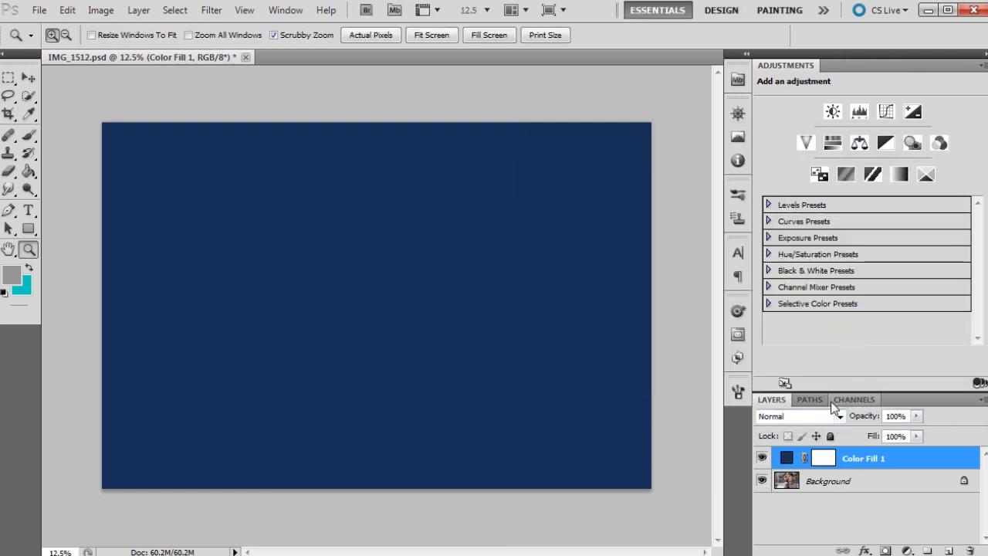
Set Color Fill 1 to Lighten blend mode at 51% opacity.
left_click(803, 416)
left_click(787, 133)
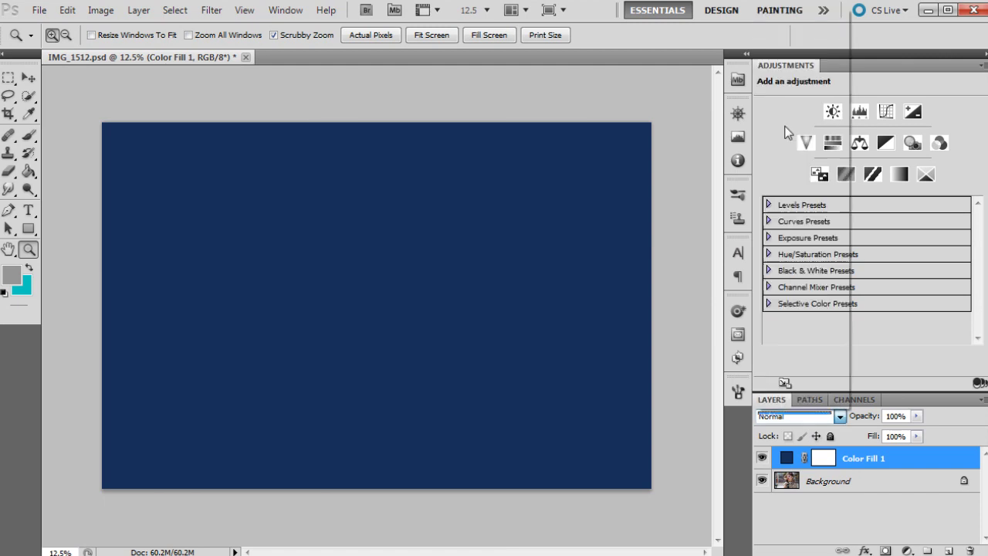
left_click(916, 416)
left_click_drag(876, 429, 872, 431)
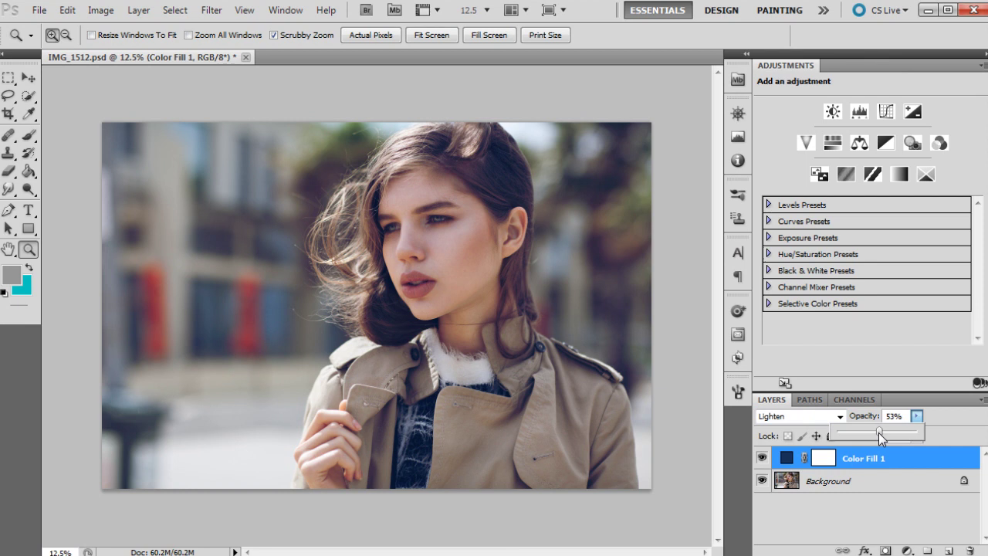
left_click_drag(879, 431, 877, 430)
left_click(930, 525)
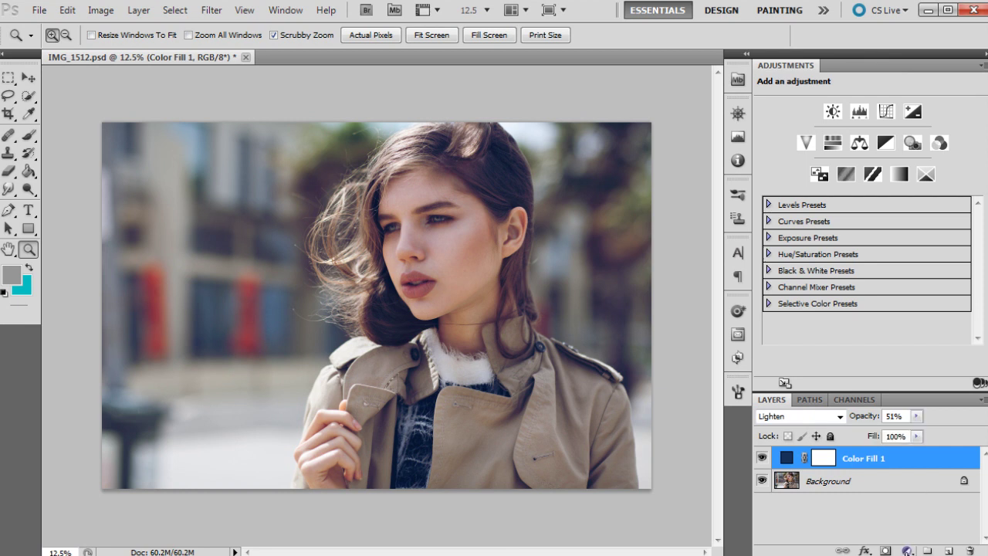
left_click(907, 551)
Add Color Fill 2 as a solid fill in pale yellow-green (#d7dc8a).
left_click(922, 227)
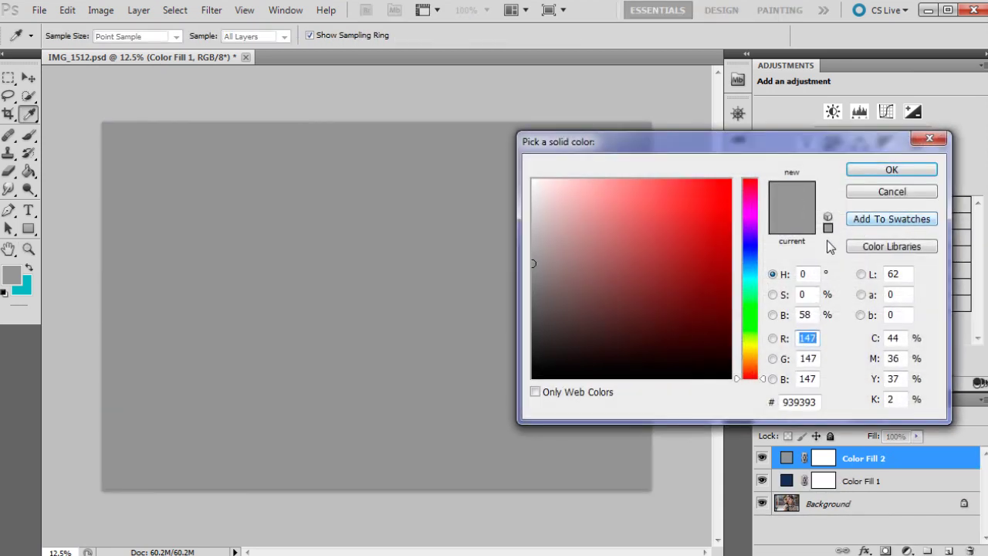
left_click(751, 345)
left_click(649, 229)
left_click(640, 222)
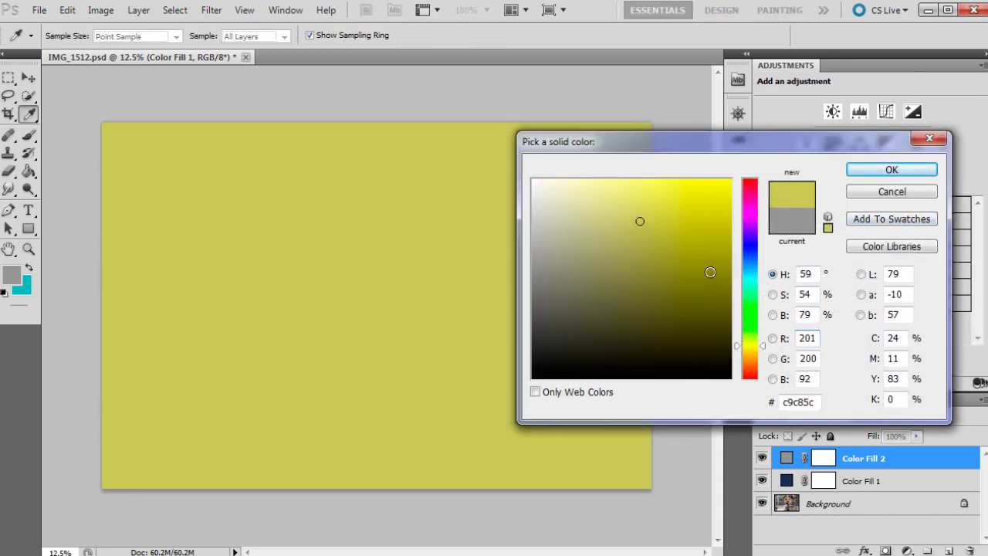
left_click(750, 344)
left_click_drag(750, 345, 752, 343)
left_click(628, 218)
left_click_drag(628, 218, 590, 193)
left_click(865, 169)
Set Color Fill 2 to Multiply blend mode at 19% opacity.
key("z")
left_click(799, 416)
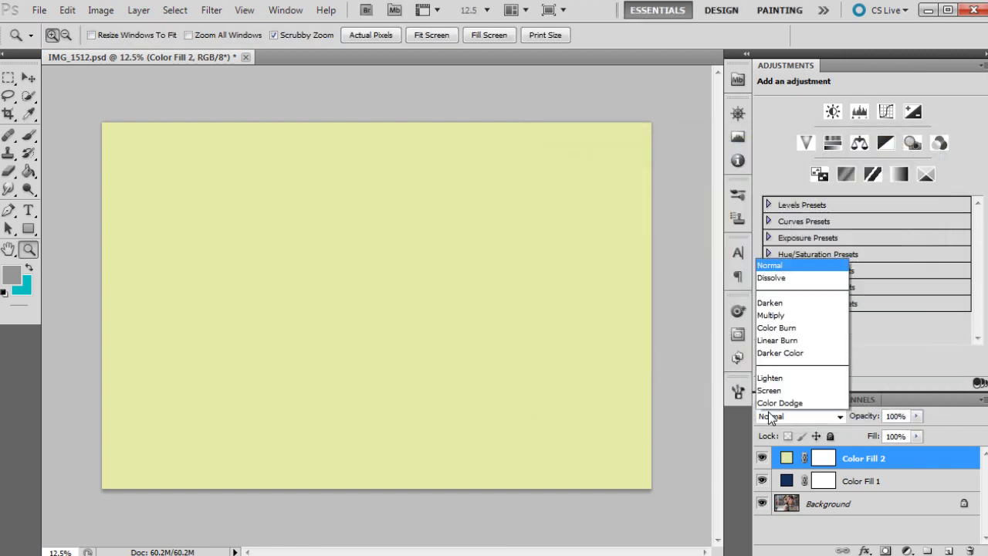
left_click(804, 62)
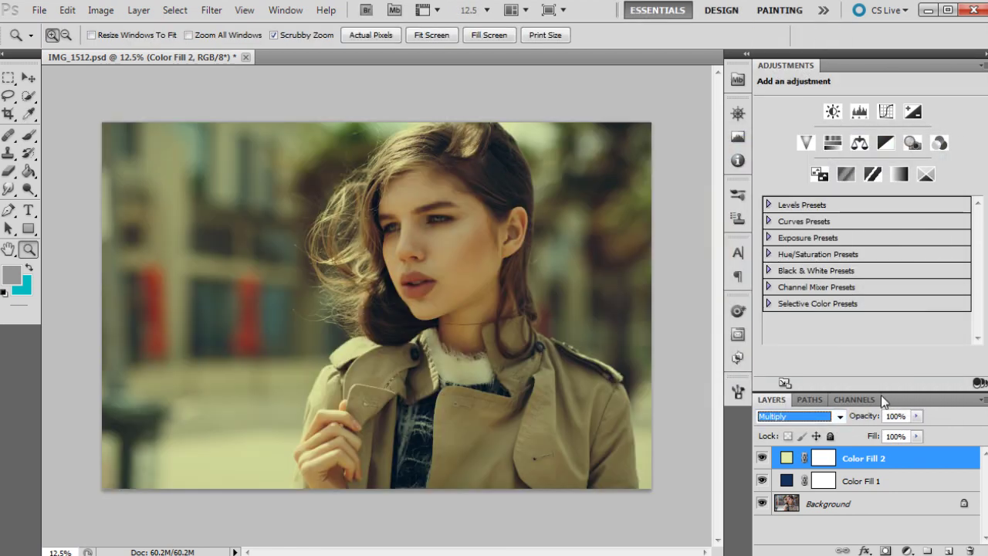
left_click(916, 416)
left_click(858, 434)
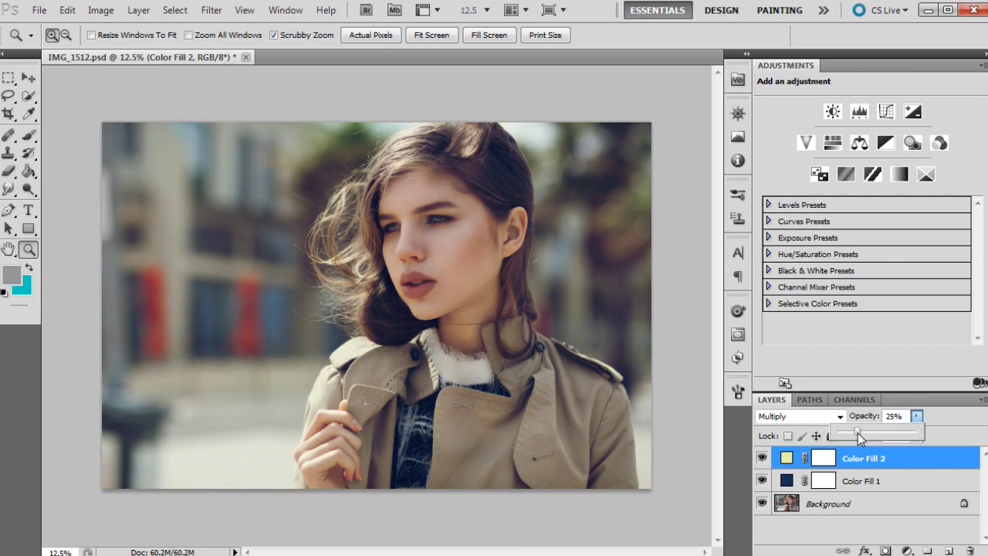
left_click_drag(857, 433, 850, 433)
Add Curves 1 with lifted blacks, a lowered white point and slightly brighter midtones on RGB.
left_click(908, 551)
left_click(922, 318)
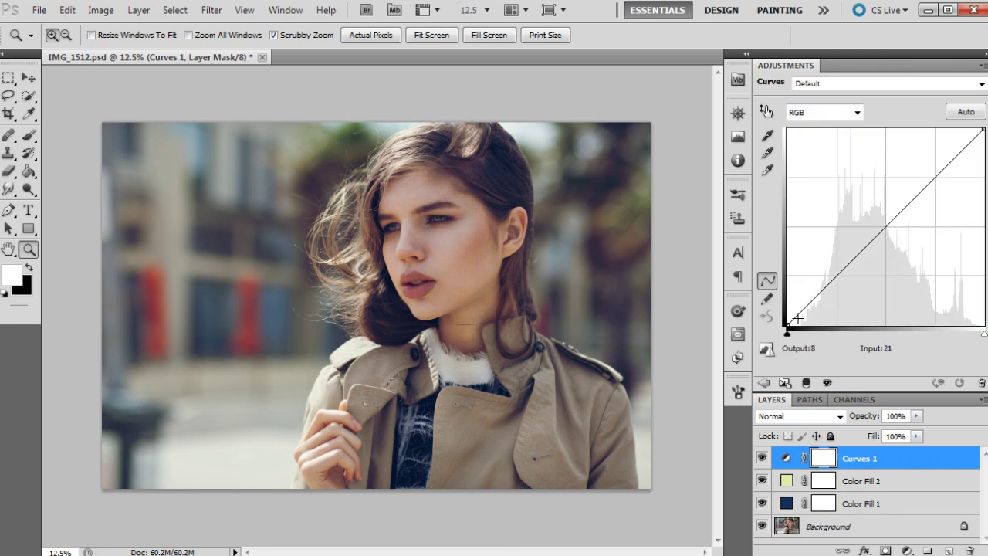
left_click_drag(786, 325, 784, 308)
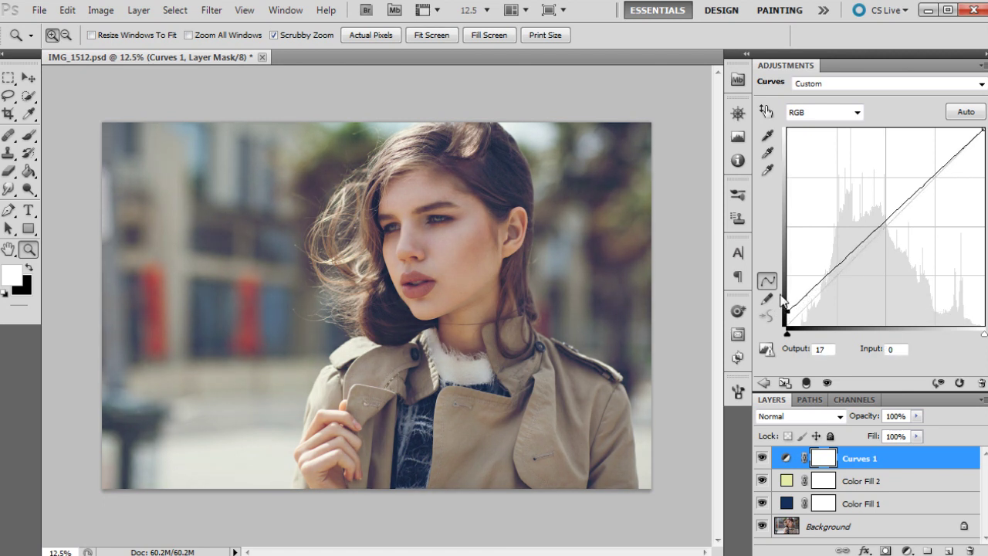
left_click_drag(820, 282, 820, 289)
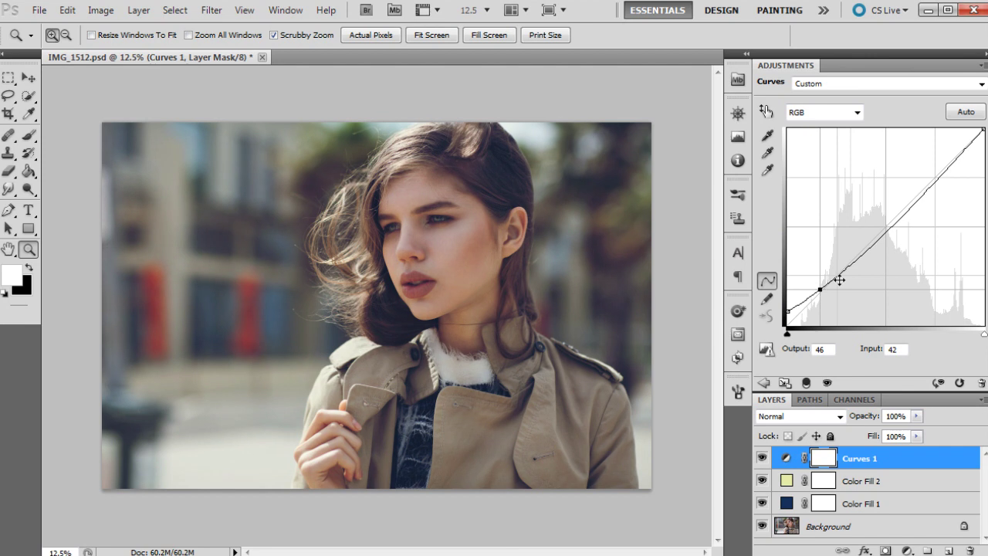
left_click(942, 168)
left_click_drag(941, 168, 946, 159)
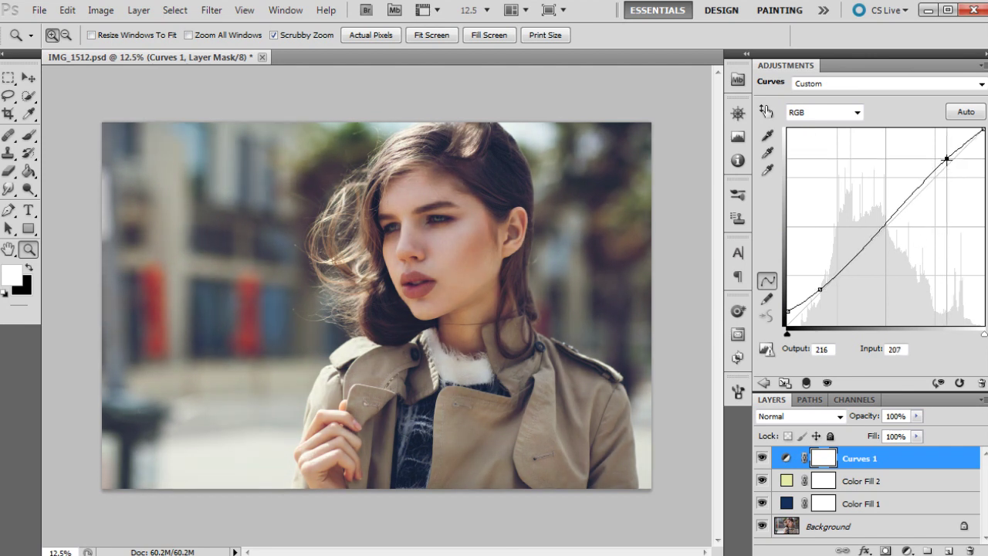
left_click_drag(984, 129, 950, 159)
left_click_drag(867, 242, 867, 230)
left_click(949, 159)
left_click_drag(950, 159, 952, 157)
left_click_drag(867, 231, 869, 237)
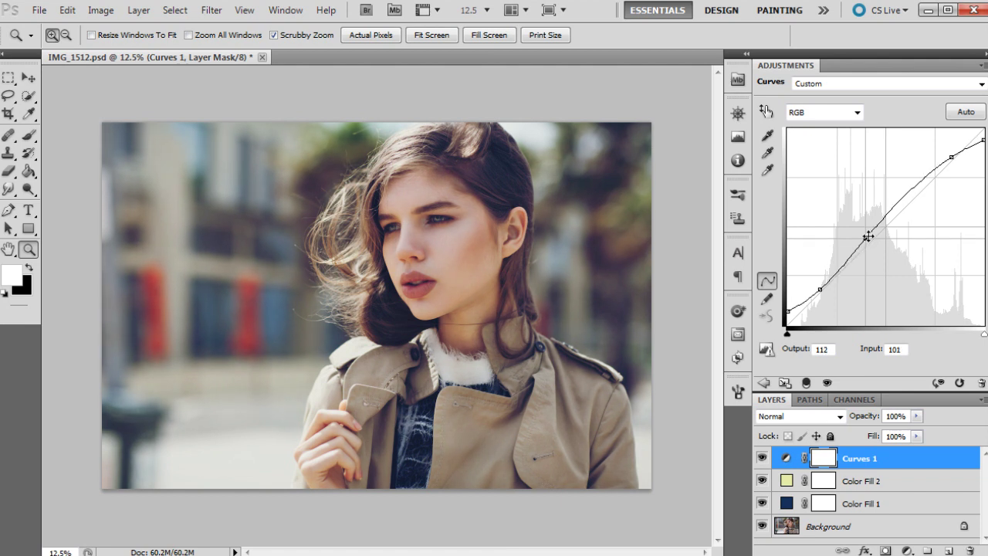
Add a control point on the Red channel curve of Curves 1.
left_click(822, 112)
left_click(806, 125)
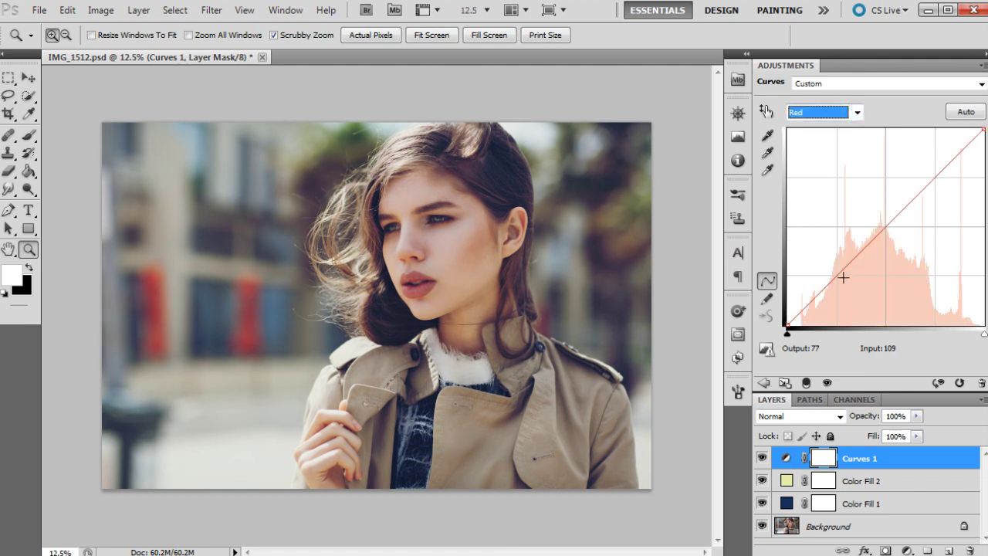
left_click_drag(915, 194, 925, 188)
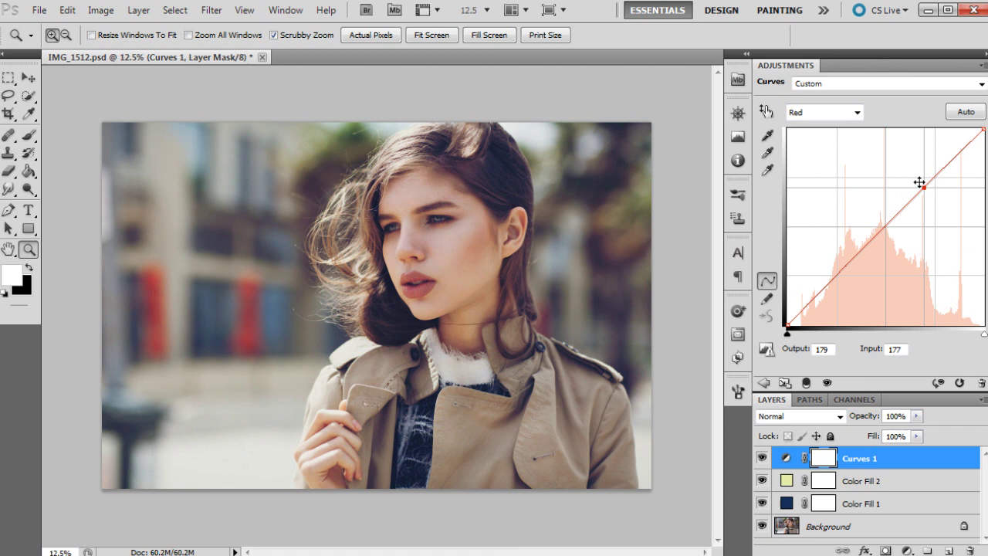
Set the Green curve's black point to Output 17 and white point to Output 238.
left_click(857, 112)
left_click(803, 153)
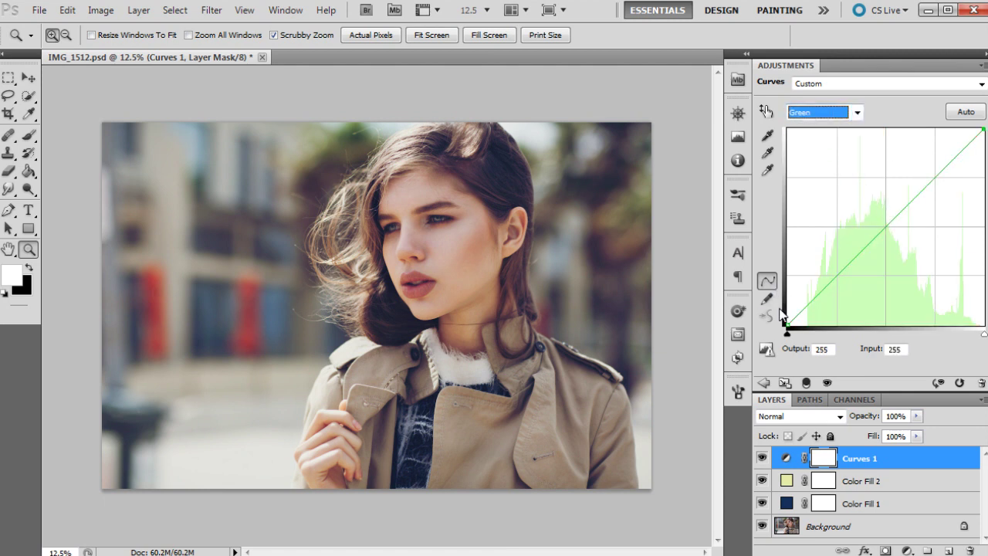
left_click_drag(787, 325, 788, 312)
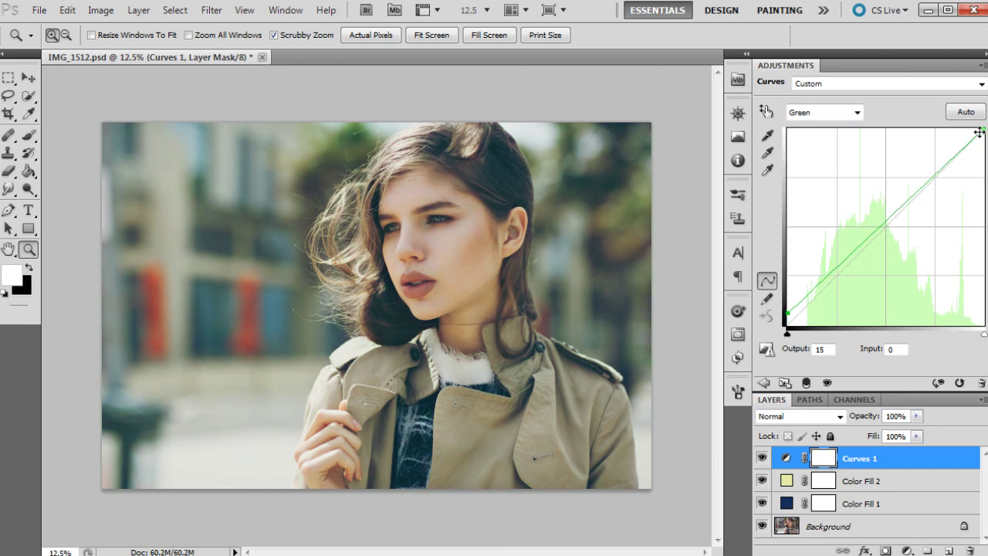
left_click_drag(981, 131, 983, 142)
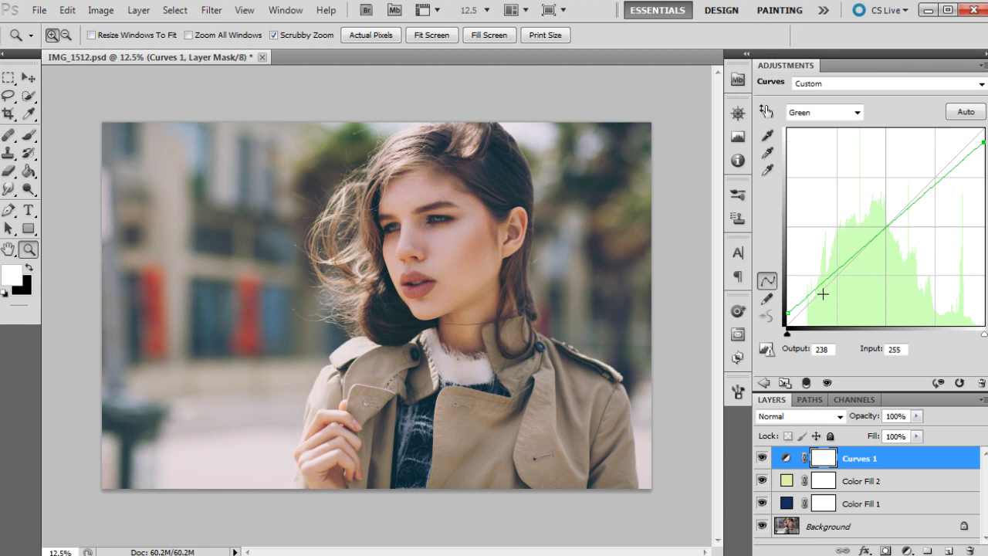
left_click(788, 310)
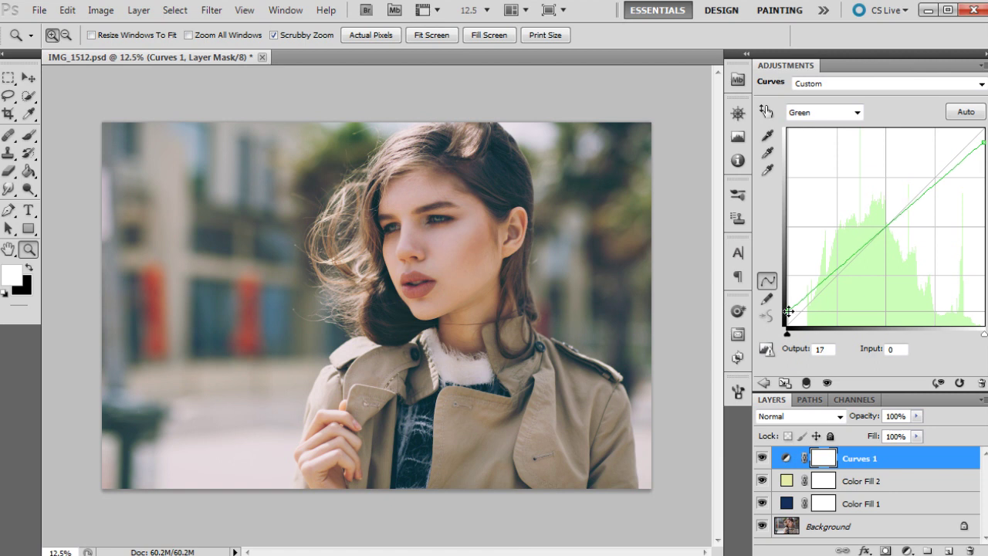
left_click(987, 204)
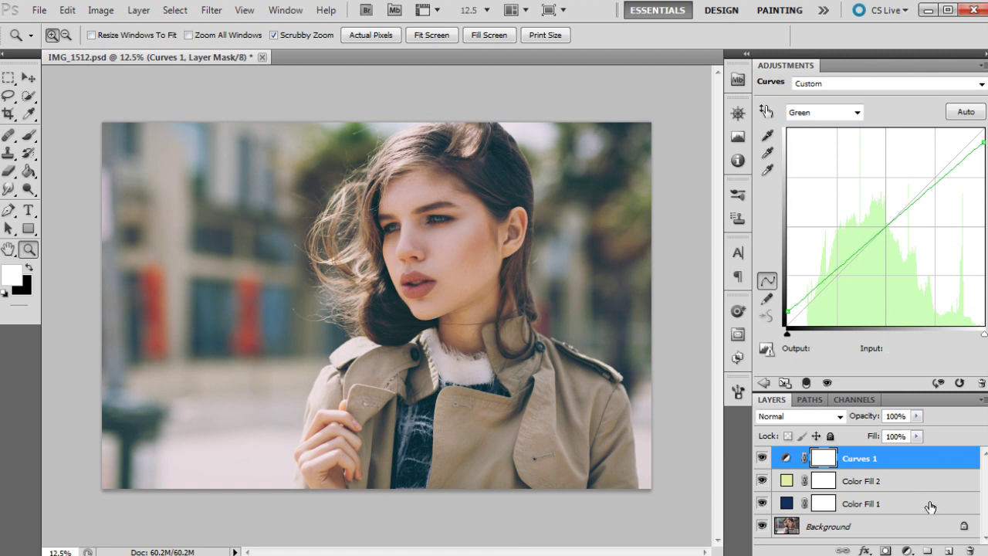
left_click(819, 112)
Add a Blue channel midtone point at about Input 87, Output 88.
left_click(806, 163)
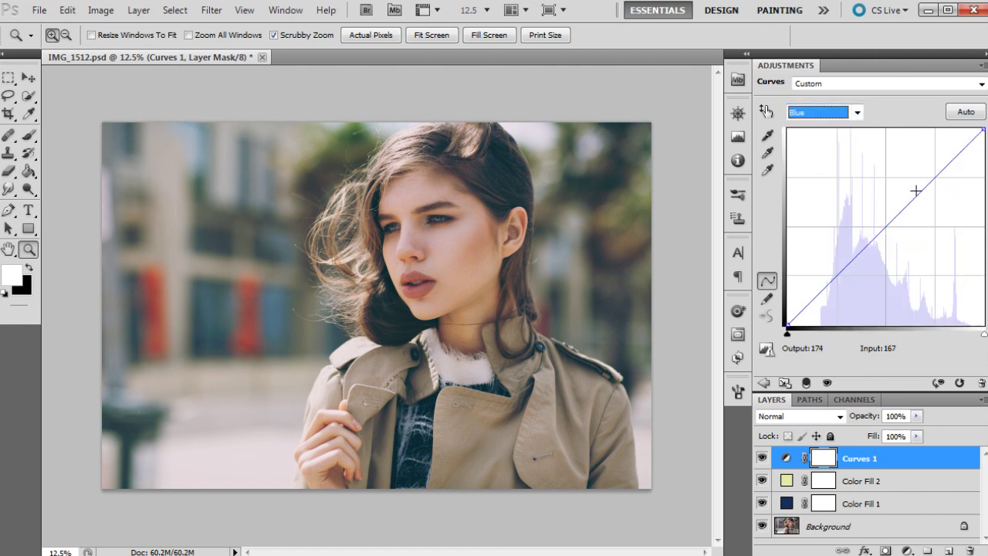
left_click(852, 257)
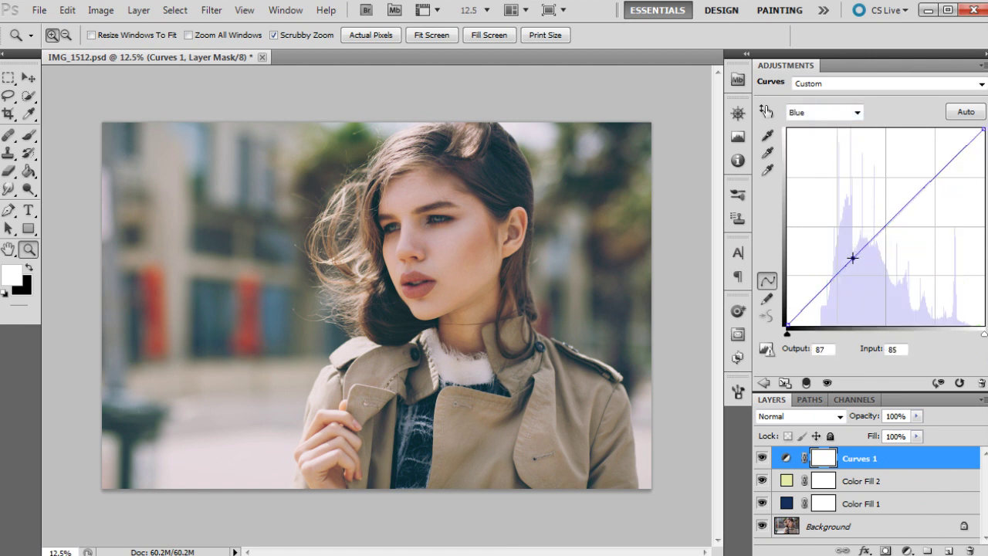
left_click_drag(853, 257, 854, 257)
Add Color Fill 3 in deep forest green (#254a31) above Curves 1.
left_click(909, 551)
left_click(934, 225)
left_click_drag(765, 299, 631, 316)
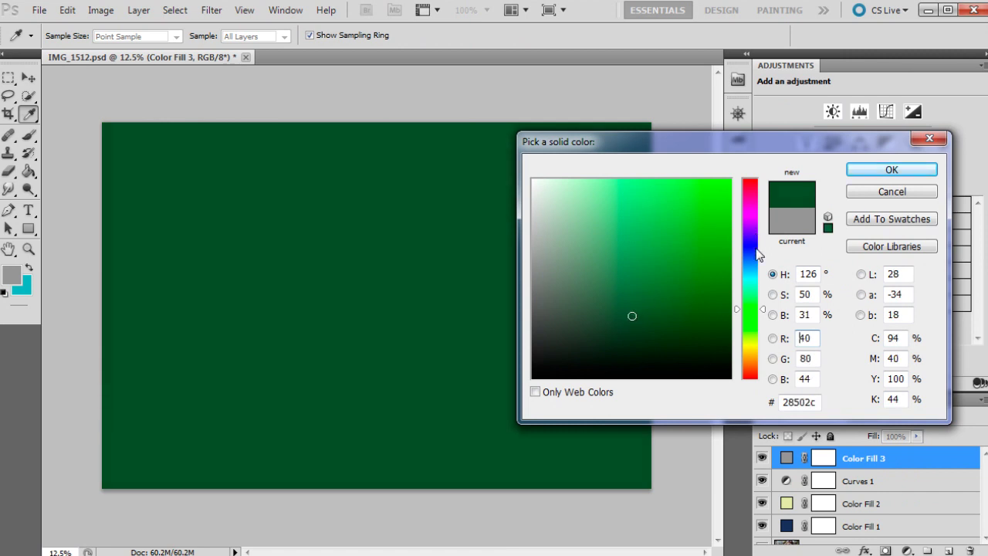
left_click_drag(763, 309, 764, 303)
left_click_drag(639, 325, 631, 320)
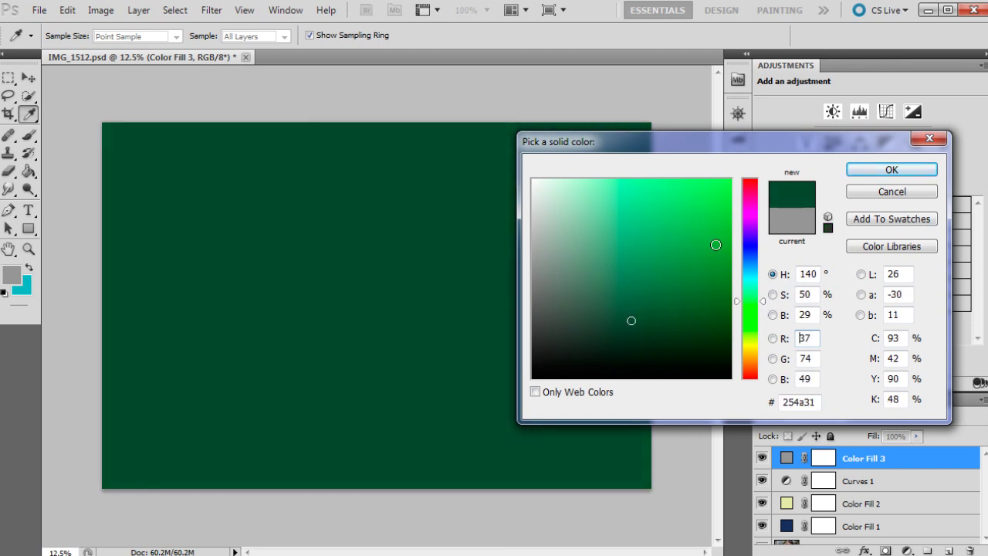
left_click(856, 172)
key("z")
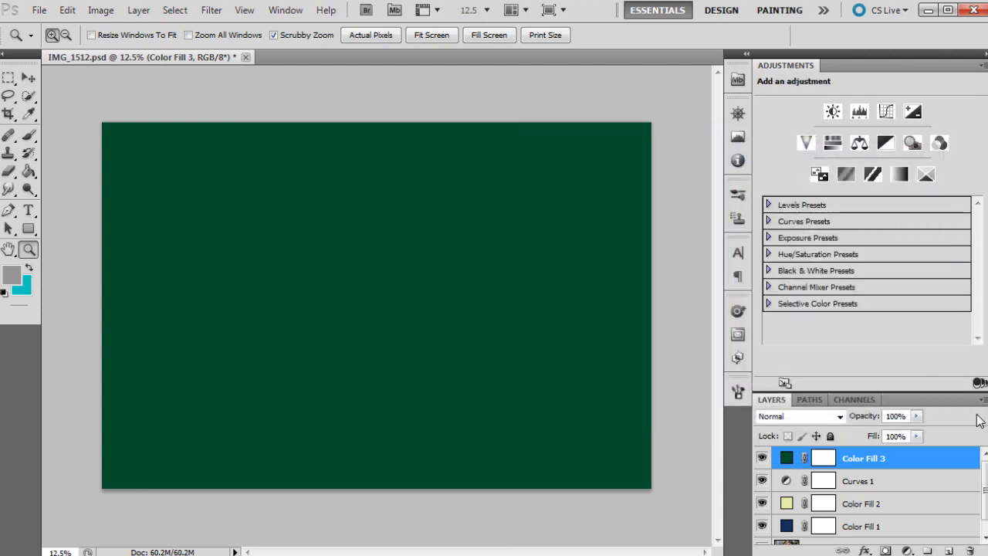
Set Color Fill 3 to Lighten blend mode at 40% opacity.
left_click(800, 417)
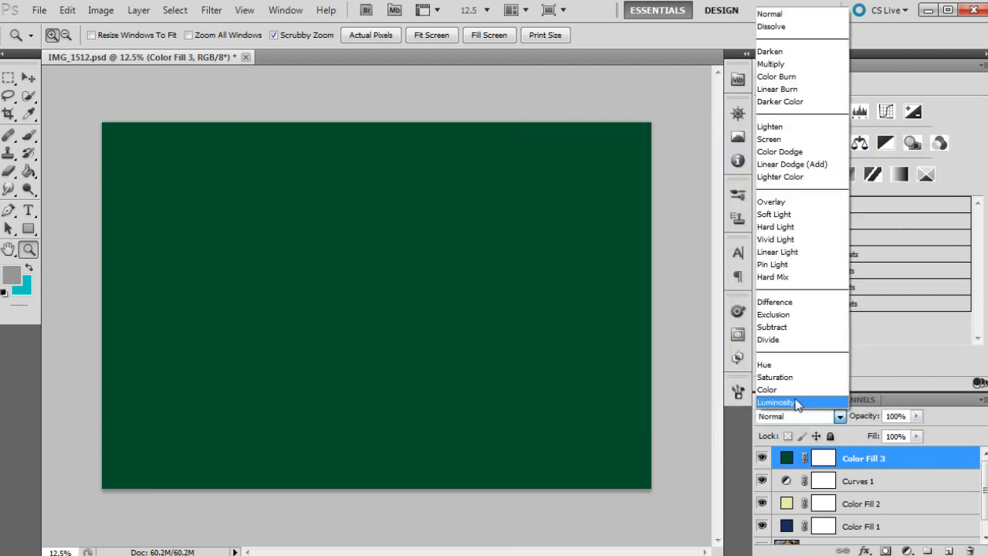
left_click(796, 127)
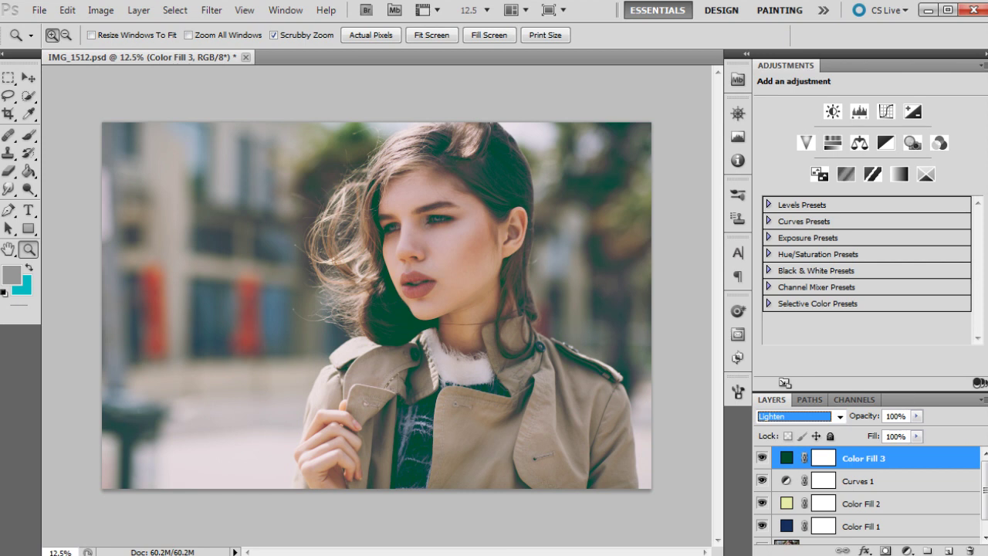
left_click(916, 416)
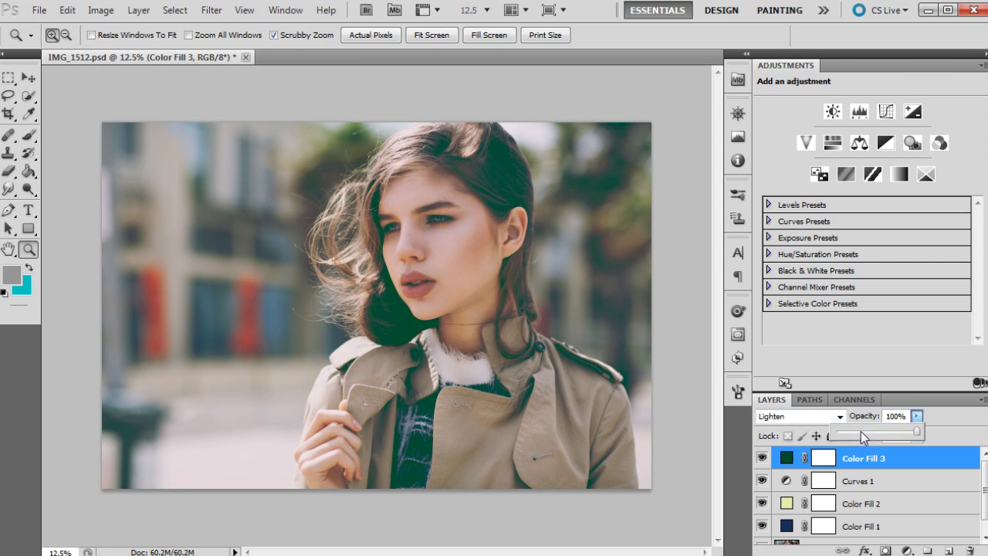
left_click(860, 431)
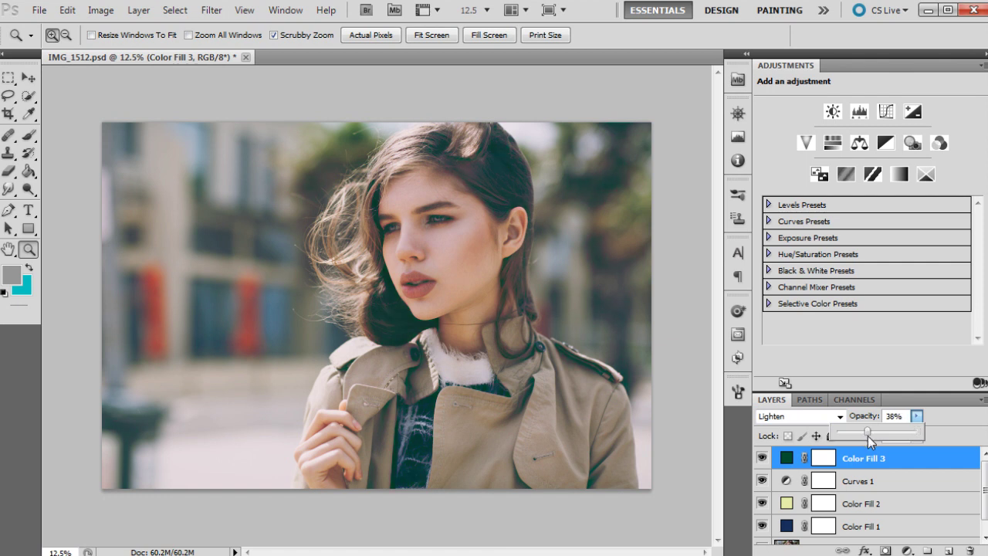
left_click_drag(869, 436, 871, 437)
left_click(907, 551)
Add a Levels adjustment layer with the white input clipped to 246.
left_click_drag(982, 212, 979, 215)
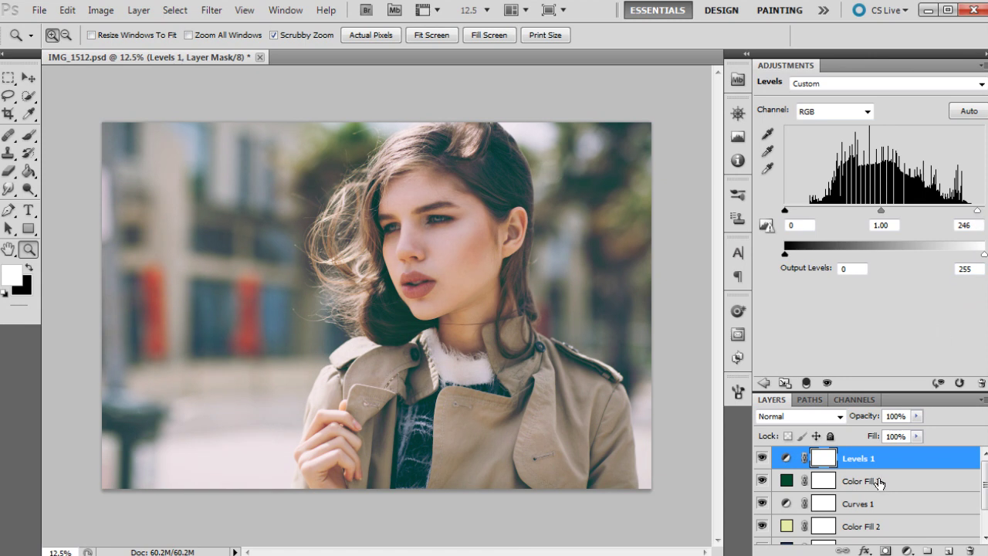
scroll(879, 484, "down", 2)
scroll(865, 467, "up", 2)
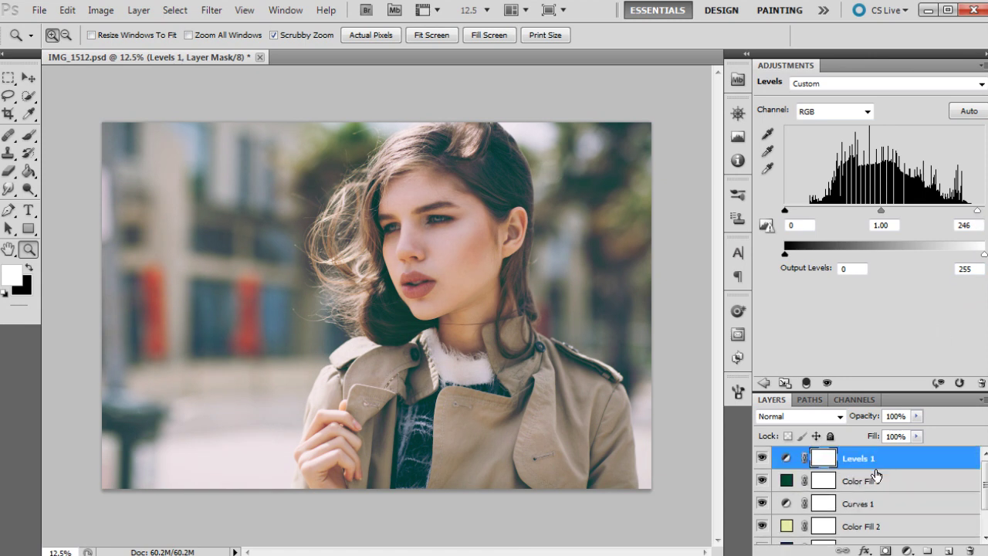
Add a Selective Color layer shifting Reds by +7 Magenta and +9 Yellow.
left_click(907, 551)
left_click(942, 536)
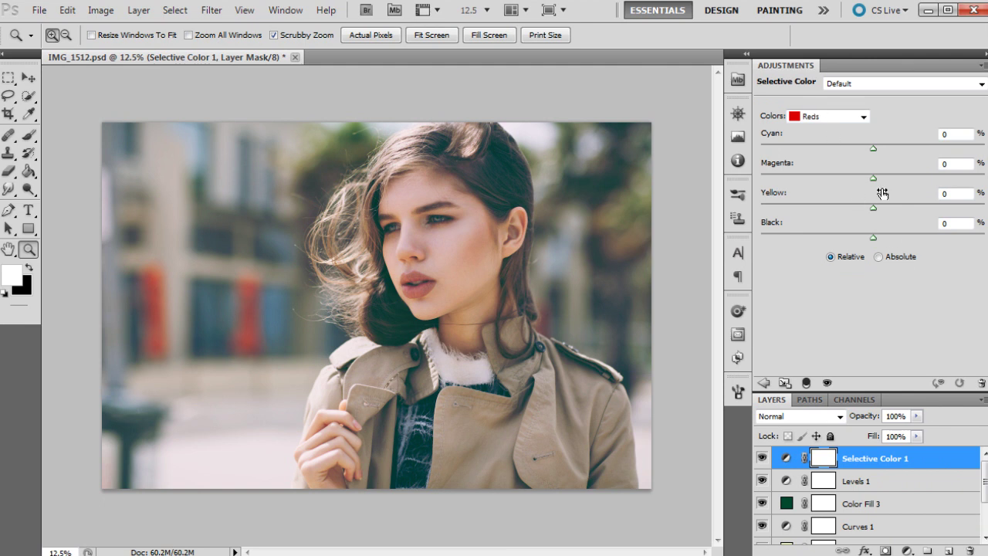
left_click_drag(873, 177, 879, 178)
left_click_drag(873, 207, 880, 207)
left_click_drag(879, 206, 879, 206)
left_click_drag(883, 177, 881, 177)
scroll(857, 494, "down", 3)
Set the navy Color Fill 1 layer to 55% opacity.
left_click(857, 510)
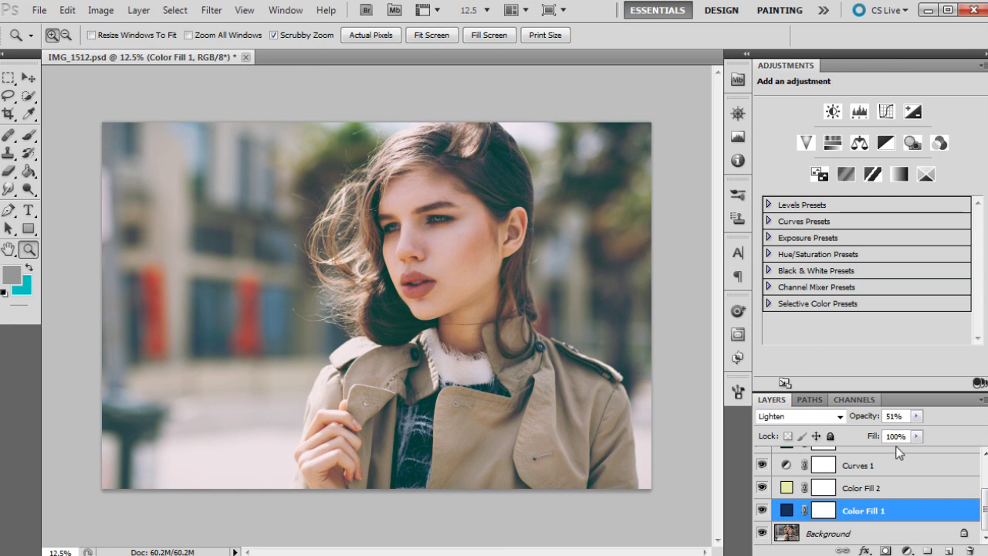
left_click(917, 416)
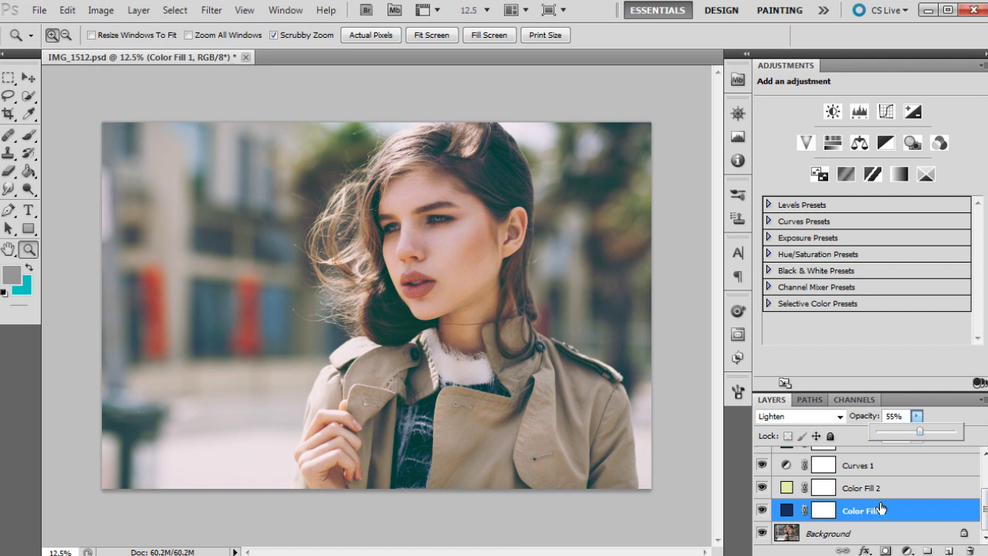
scroll(857, 502, "up", 3)
Select the Selective Color 1 layer to show its settings again.
left_click(869, 460)
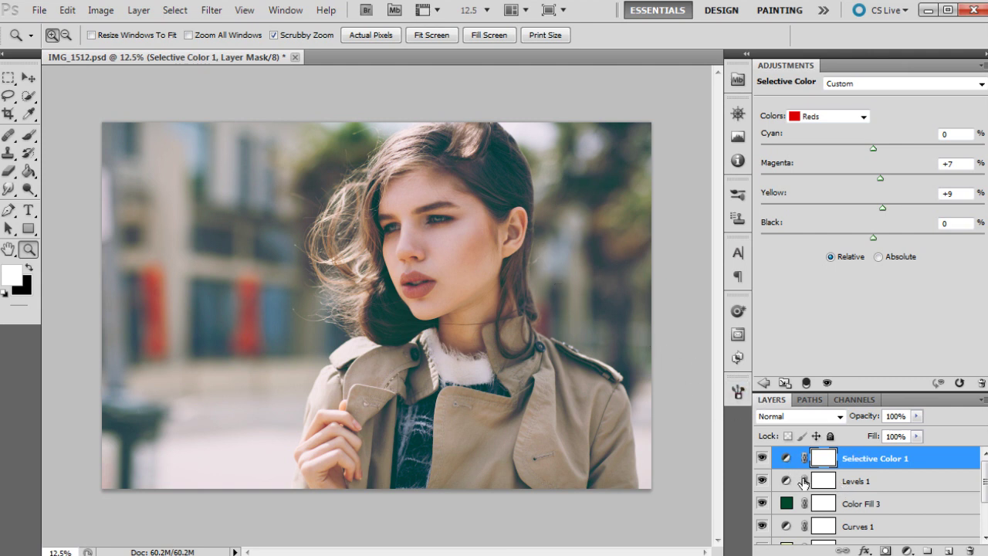
scroll(839, 488, "down", 2)
scroll(845, 483, "up", 2)
On Curves 1's Green channel, raise the black point, set white to 231, and add a midtone near 98/100.
scroll(869, 502, "down", 1)
left_click(867, 503)
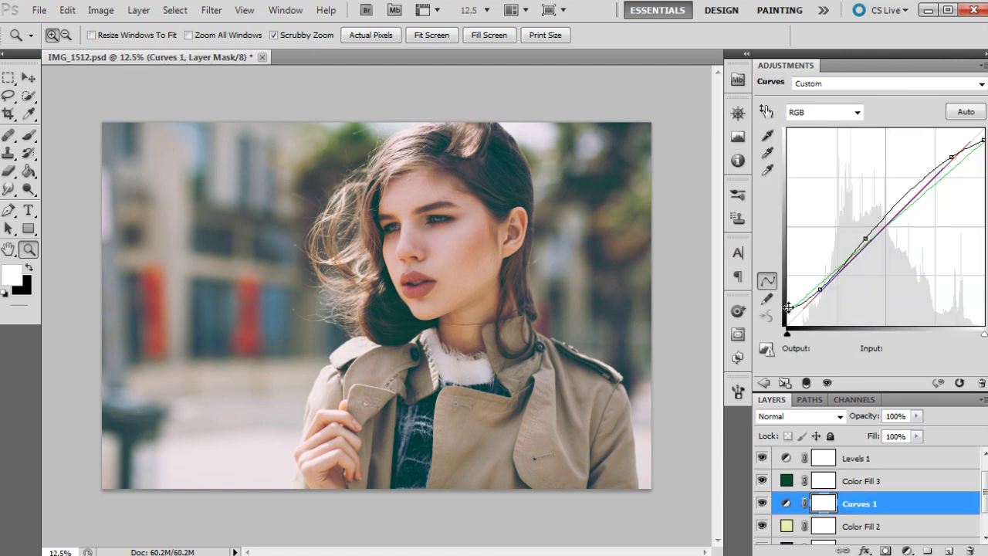
left_click(850, 112)
left_click(819, 145)
mouse_move(788, 312)
left_mouse_down()
mouse_move(794, 281)
mouse_move(788, 308)
left_mouse_up()
left_click(984, 143)
left_click_drag(983, 143, 983, 148)
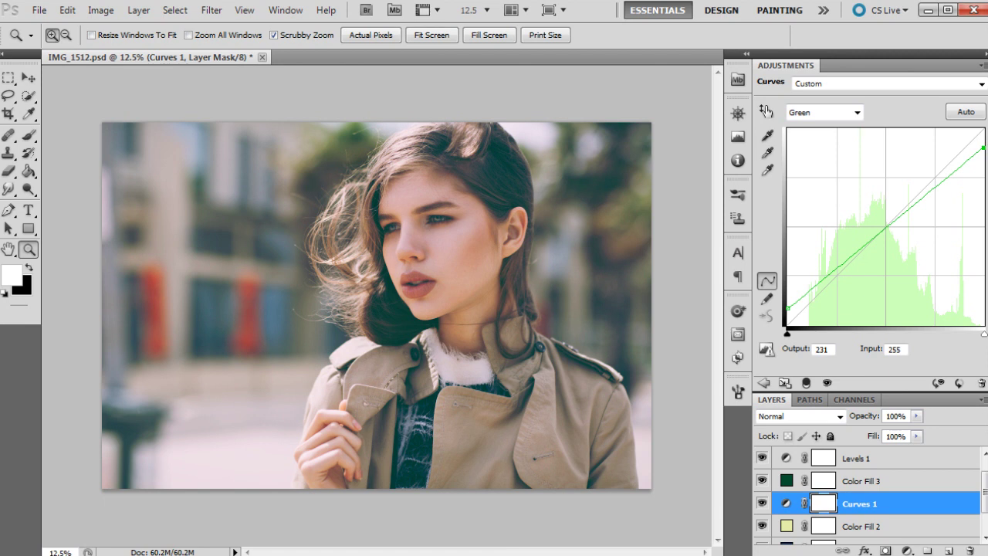
left_click_drag(837, 254, 861, 247)
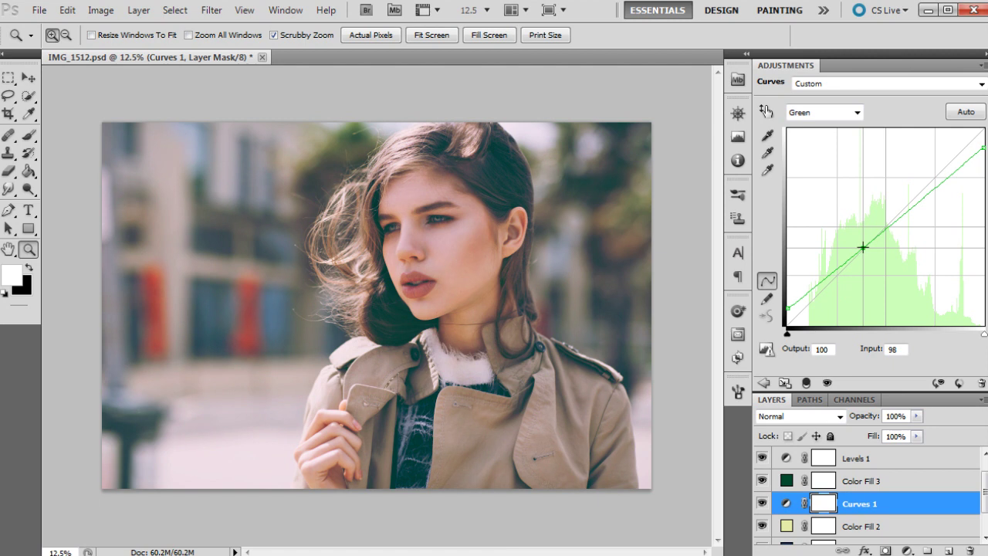
scroll(852, 484, "down", 2)
scroll(852, 485, "up", 1)
Set fill opacities: Color Fill 3 about 25%, Color Fill 1 75%, Color Fill 2 15%.
left_click(847, 532)
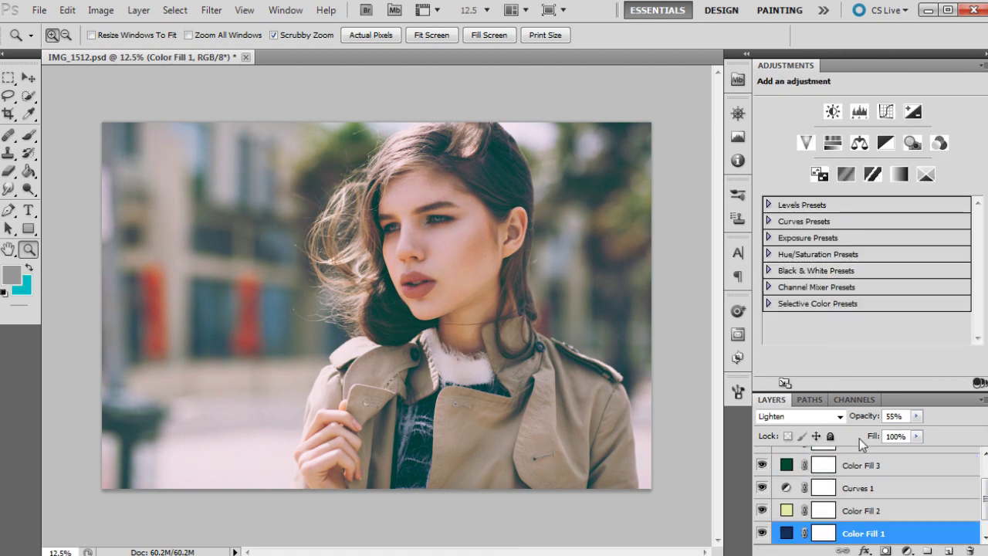
key("alt+bracketright")
key("alt+bracketright")
key("alt+bracketright")
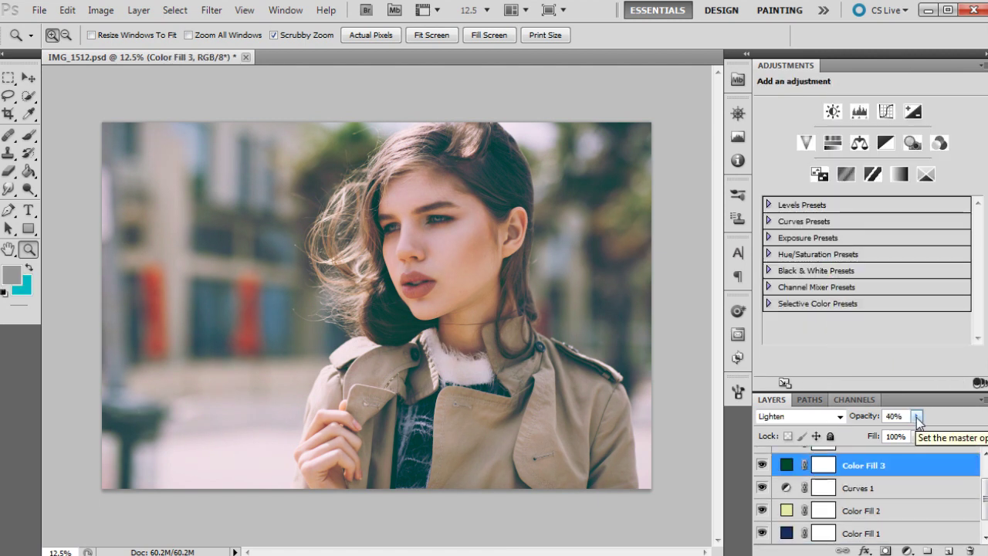
left_click(916, 417)
left_click_drag(910, 437, 908, 436)
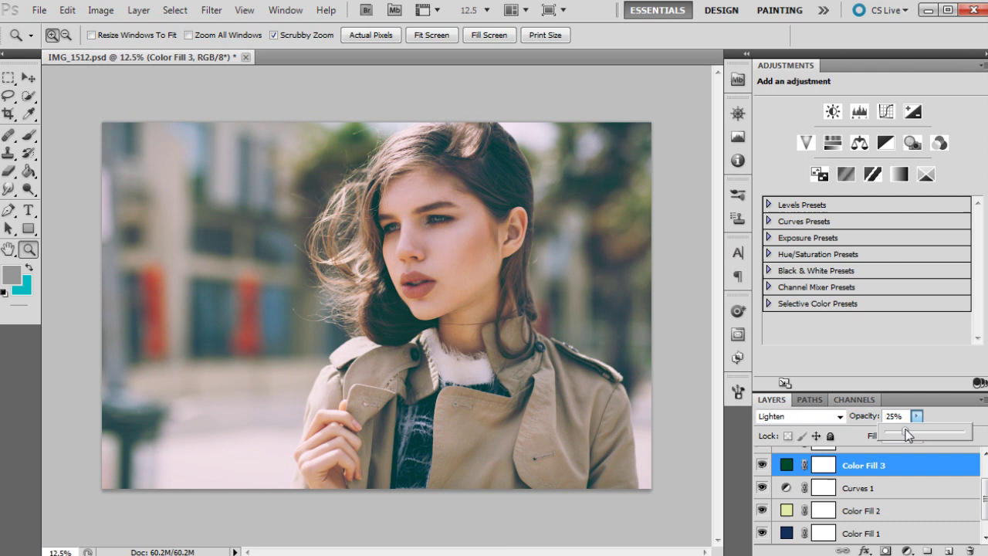
left_click(878, 532)
left_click(916, 416)
left_click_drag(921, 431, 935, 428)
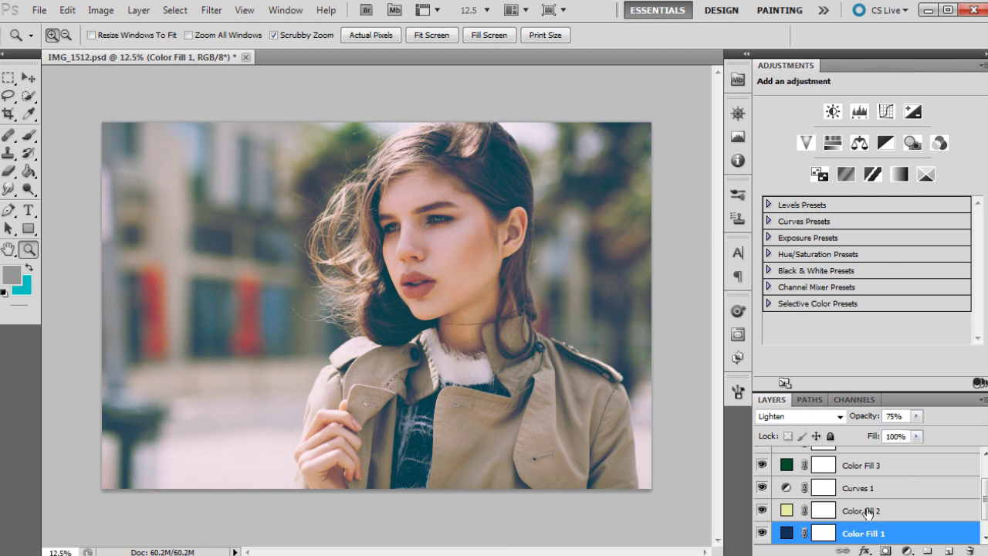
left_click(869, 510)
left_click(917, 416)
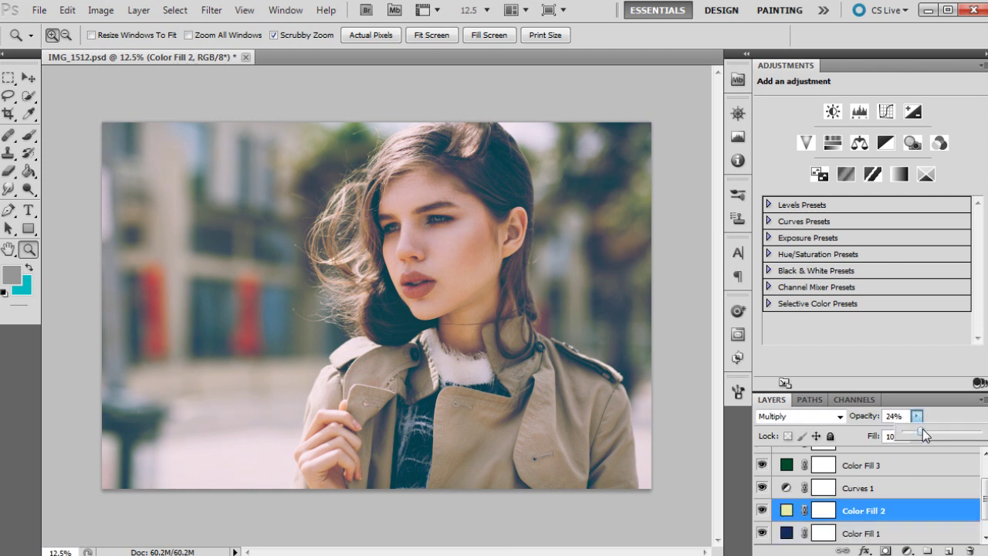
left_click_drag(914, 429, 914, 434)
Pull the Curves 1 Red channel midtones down to reduce red.
key("alt+bracketright")
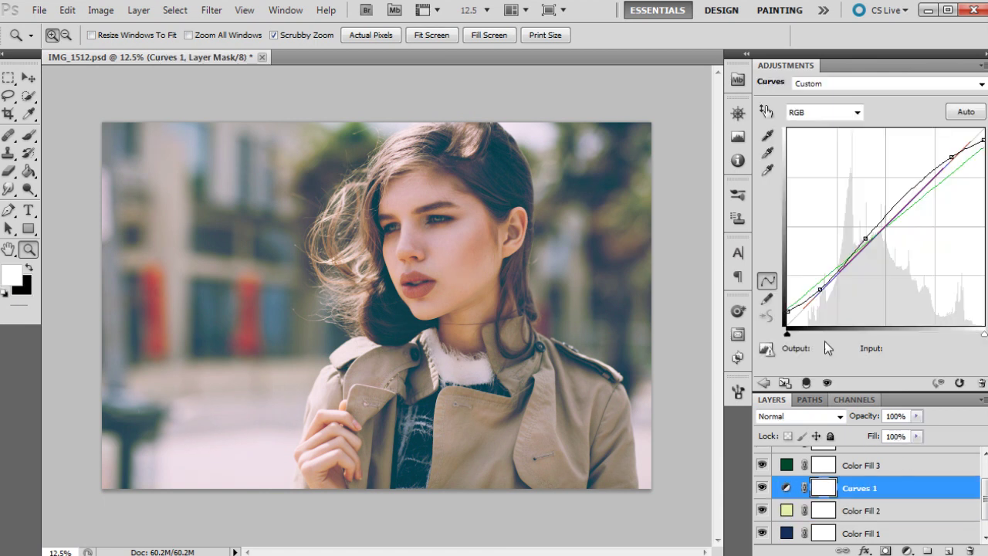
left_click(820, 110)
left_click(807, 140)
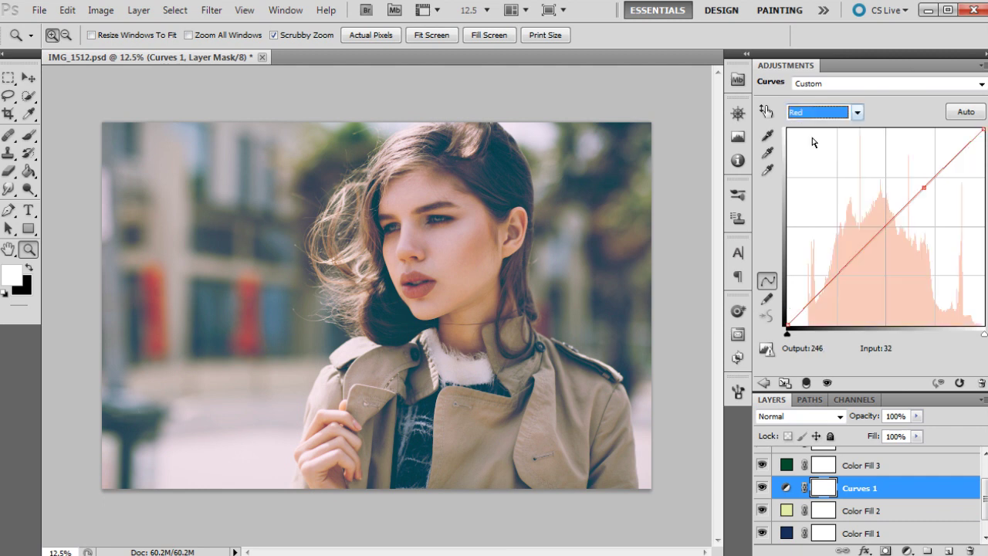
left_click(927, 188)
left_click_drag(926, 188, 894, 218)
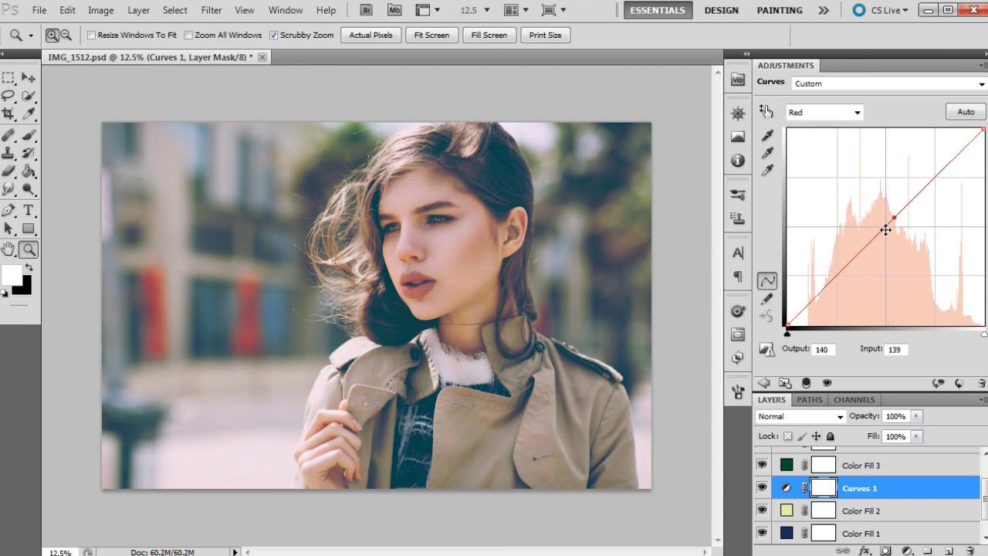
Reshape the Blue curve, lifting shadows 22→30 and lowering highlights 207→199.
left_click(825, 112)
left_click(821, 162)
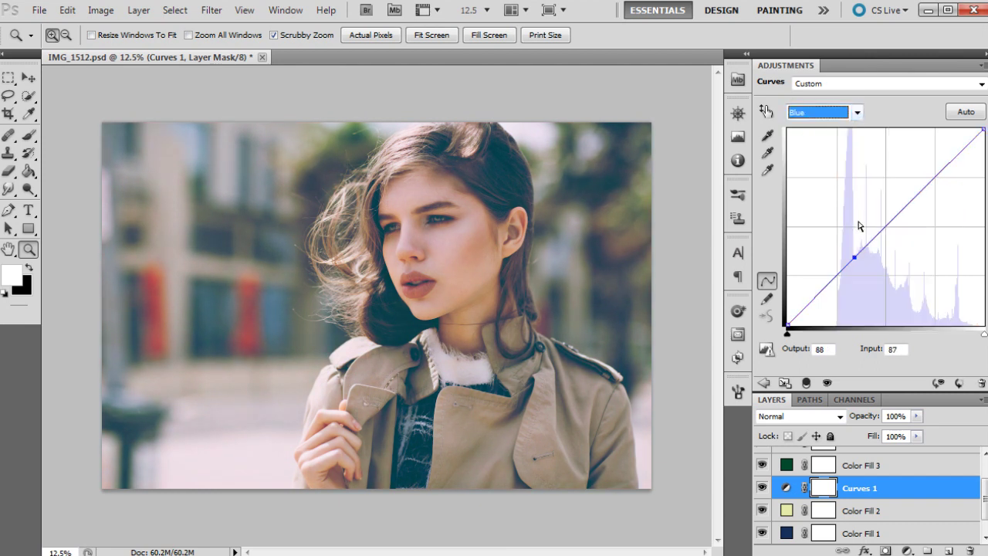
left_click_drag(855, 256, 855, 253)
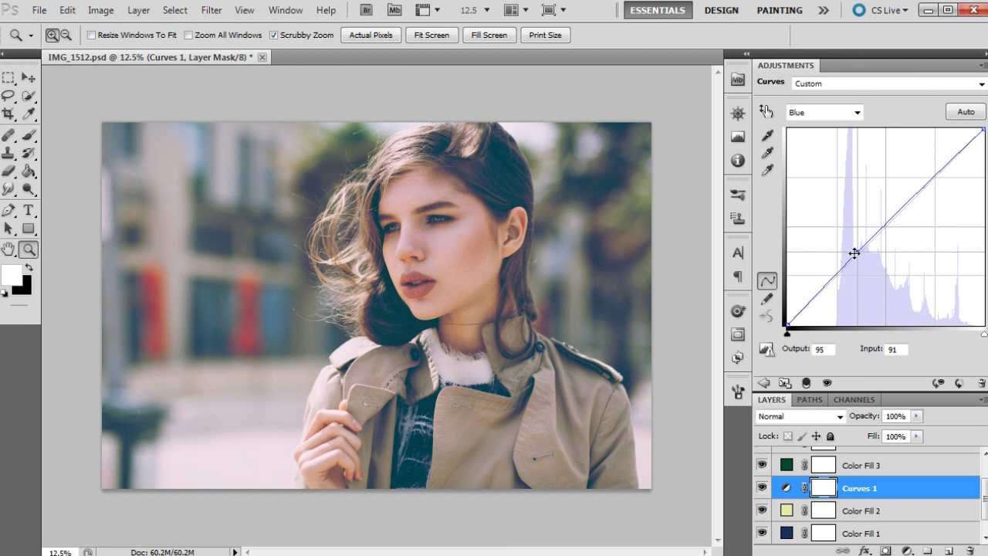
left_click_drag(805, 300, 807, 300)
left_click(941, 172)
left_click_drag(940, 172, 948, 171)
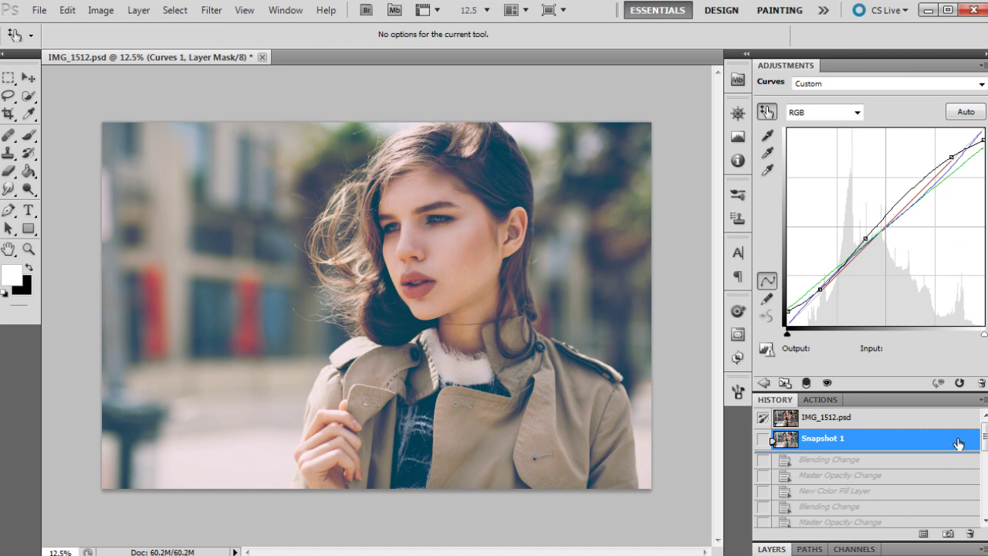
Duplicate the Background layer to create a Background copy.
left_click(769, 548)
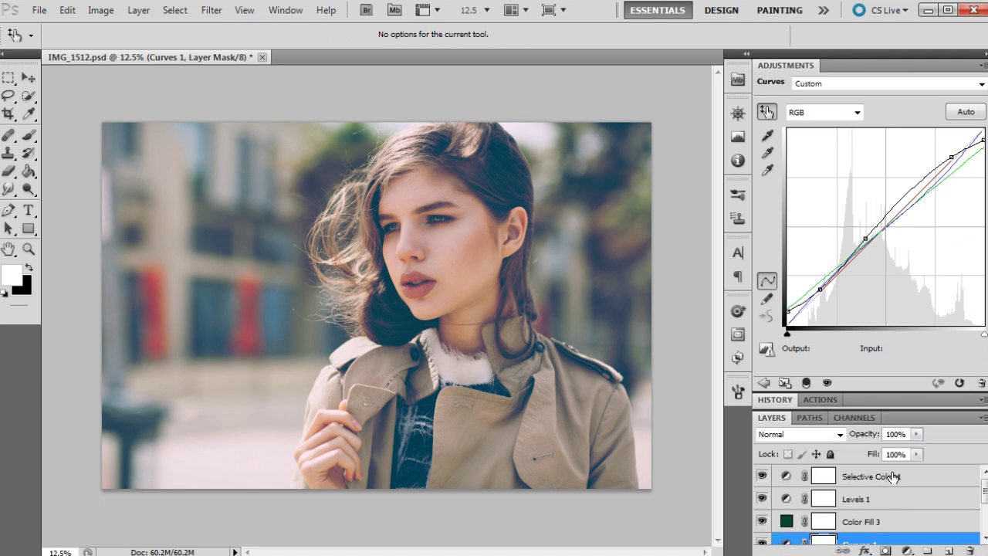
left_click(893, 477)
key("z")
scroll(922, 508, "down", 3)
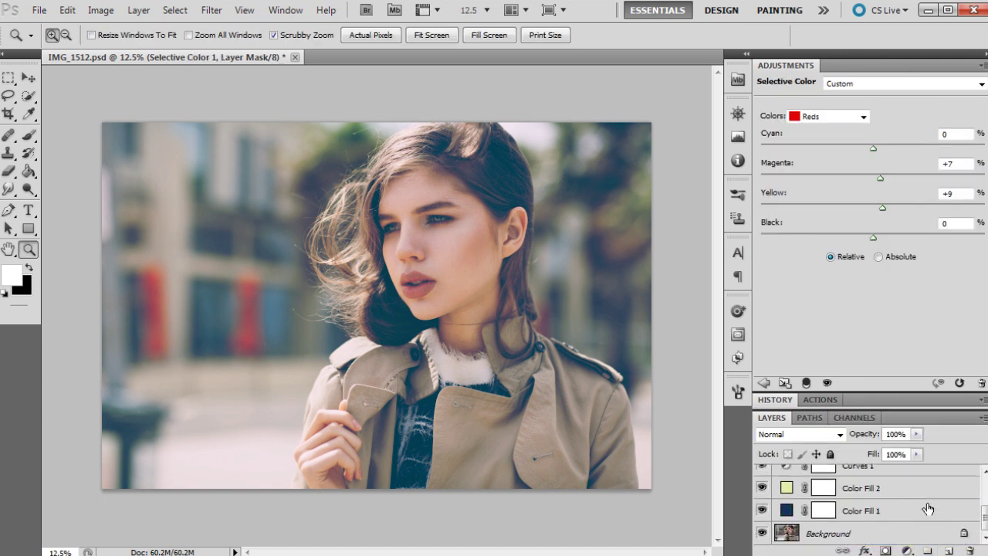
left_click(941, 533)
left_click_drag(941, 532, 950, 552)
Apply Add Noise at 11.86%, Uniform and Monochromatic, to the Background copy.
left_click(213, 10)
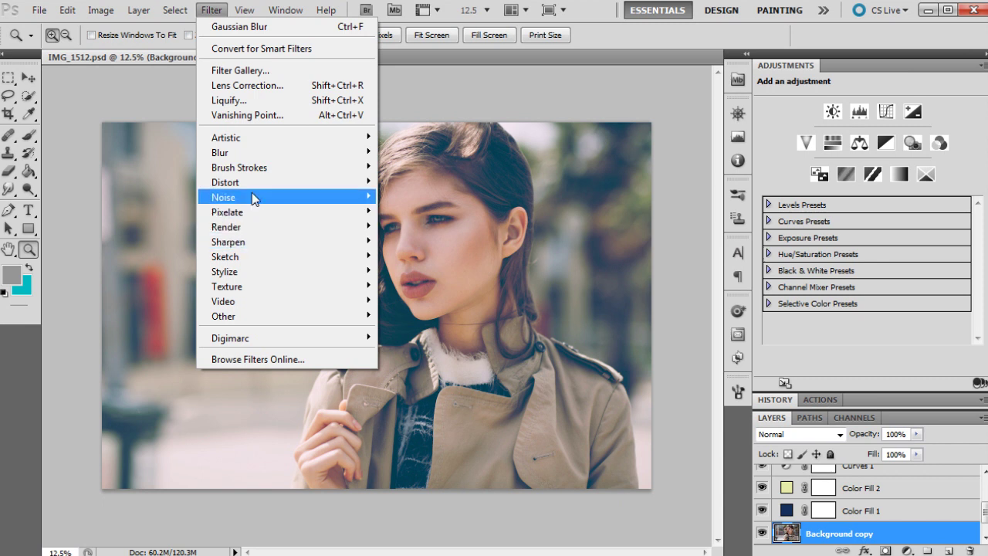
mouse_move(253, 195)
left_click(132, 196)
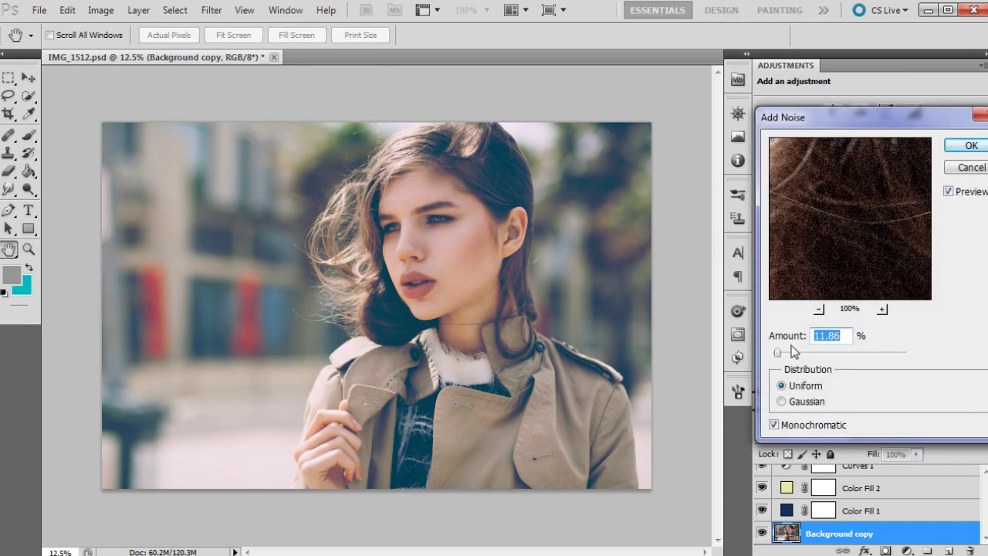
left_click(970, 146)
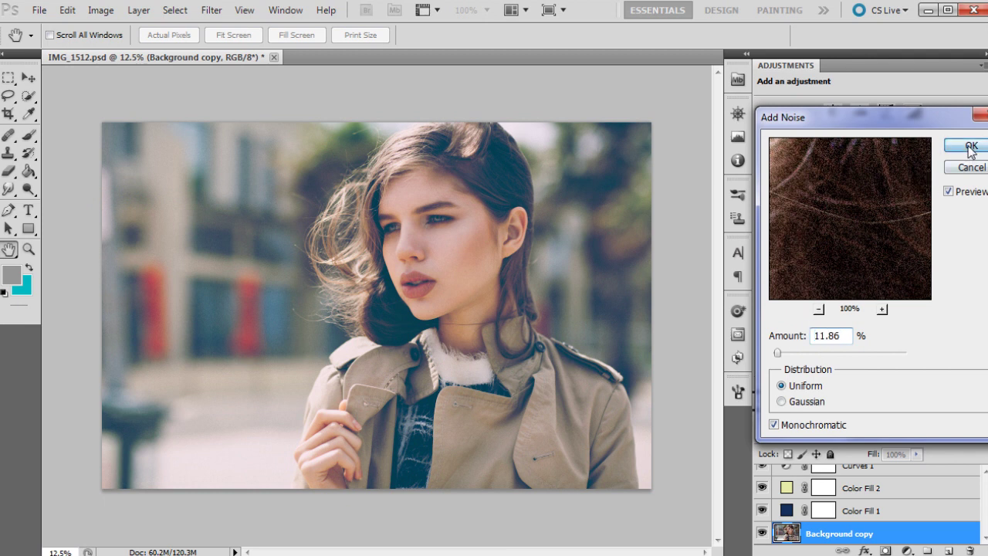
left_click(212, 10)
Apply a 1.0-pixel Gaussian Blur to the grainy Background copy.
mouse_move(254, 152)
left_click(149, 210)
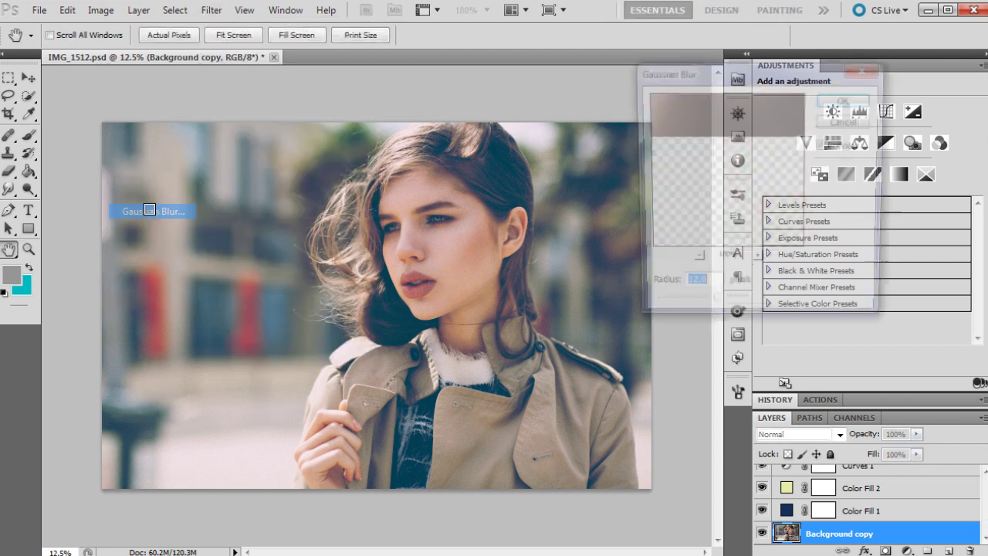
left_click(656, 311)
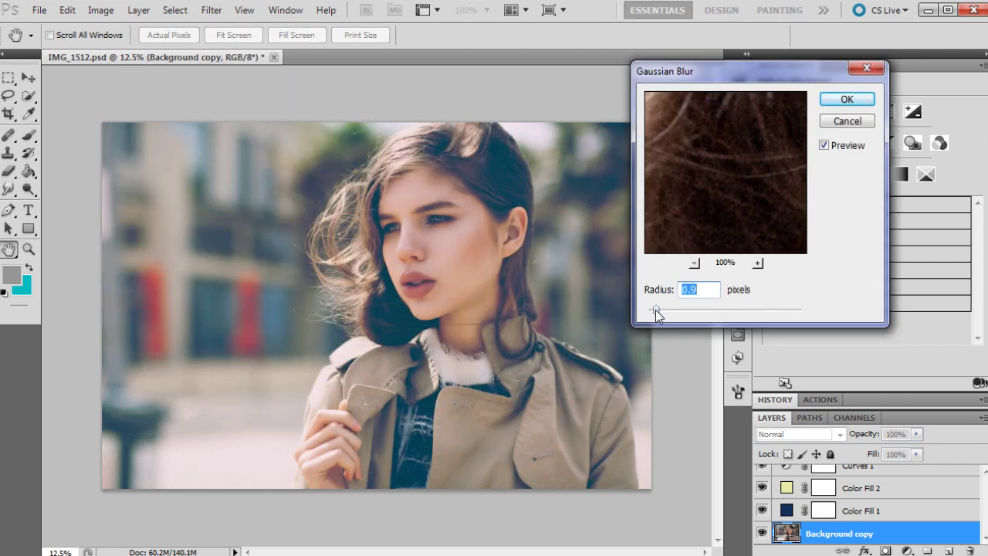
left_click_drag(656, 311, 658, 310)
left_click(847, 98)
Zoom in on the face and set the Background copy opacity to about 59%.
key("z")
left_click_drag(355, 258, 526, 213)
left_click(526, 214)
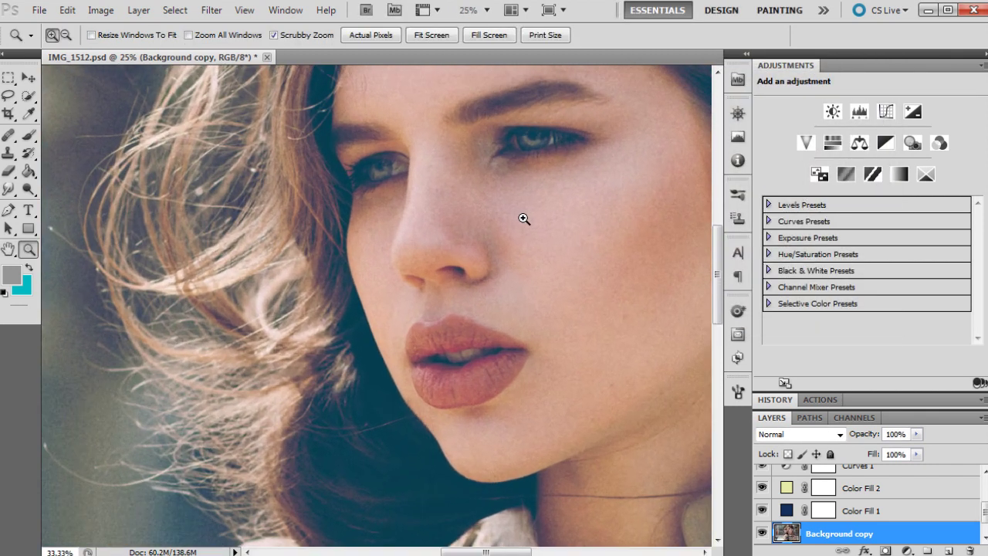
left_click(916, 434)
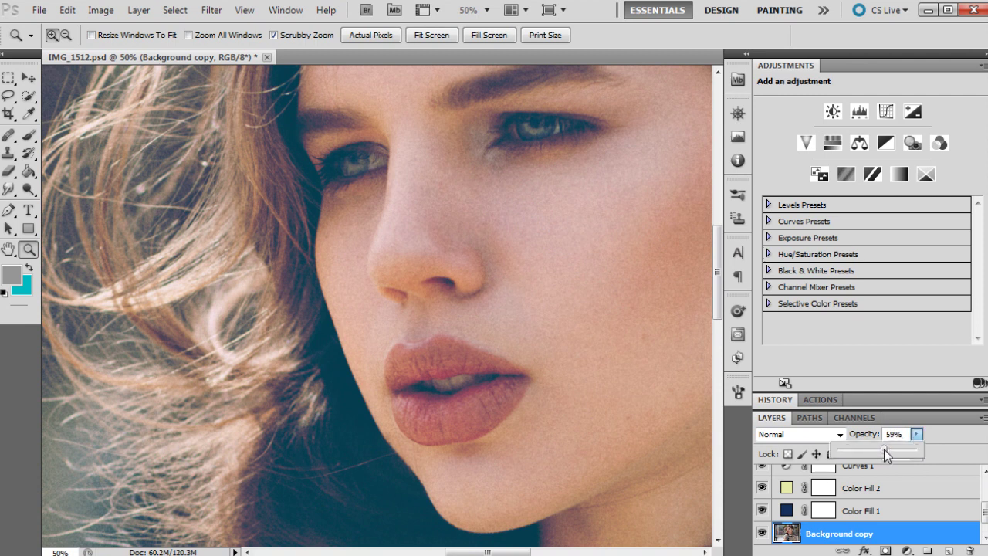
left_click(958, 420)
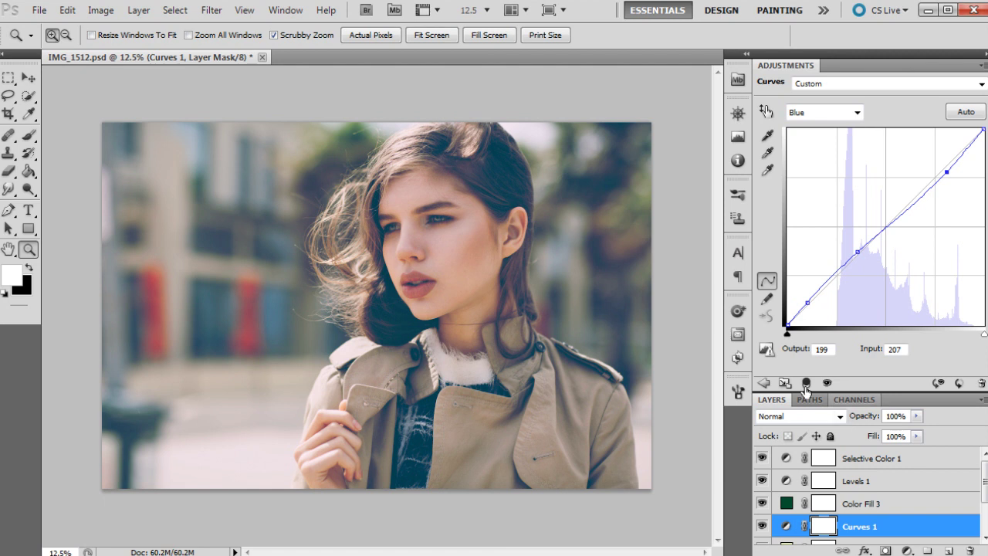
left_click(211, 10)
mouse_move(285, 10)
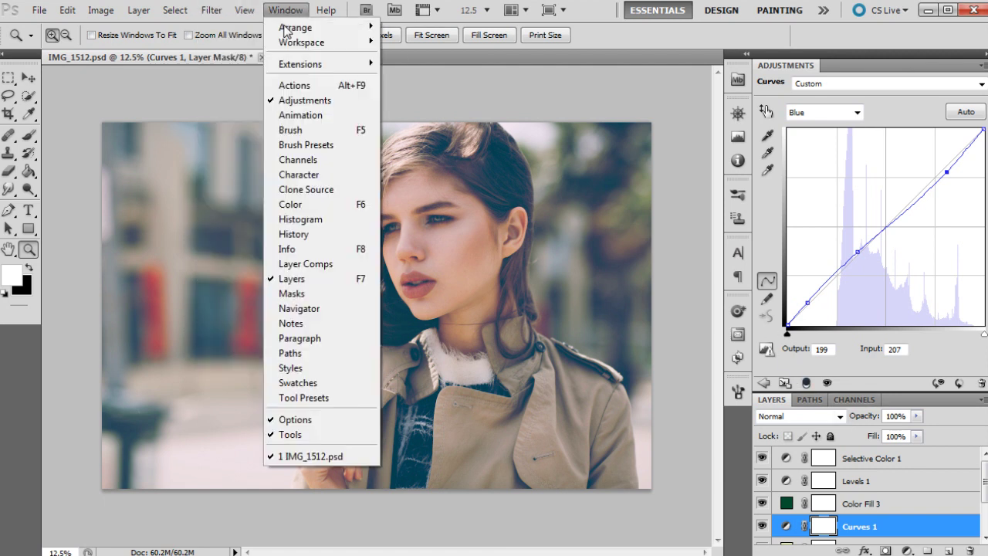
left_click(301, 237)
scroll(849, 471, "up", 10)
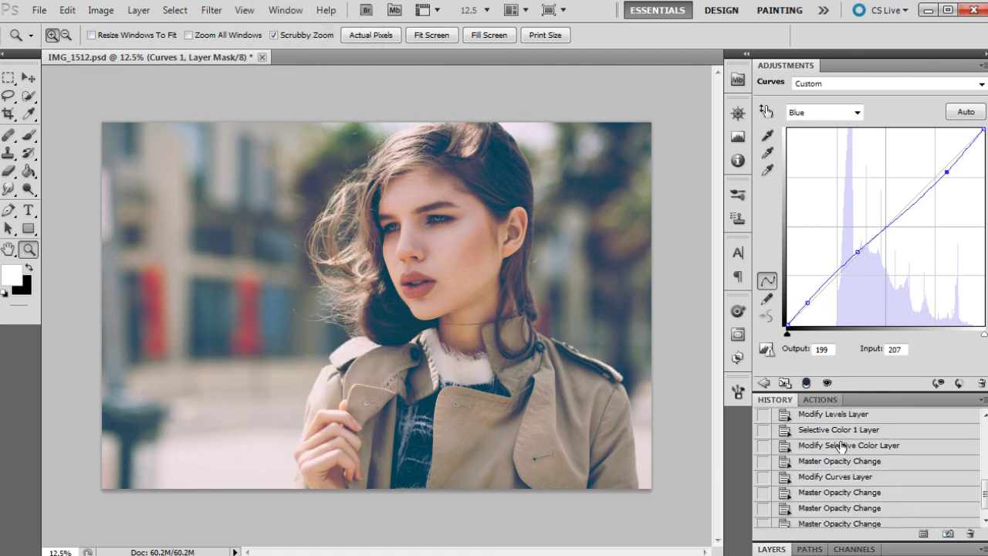
left_click(833, 417)
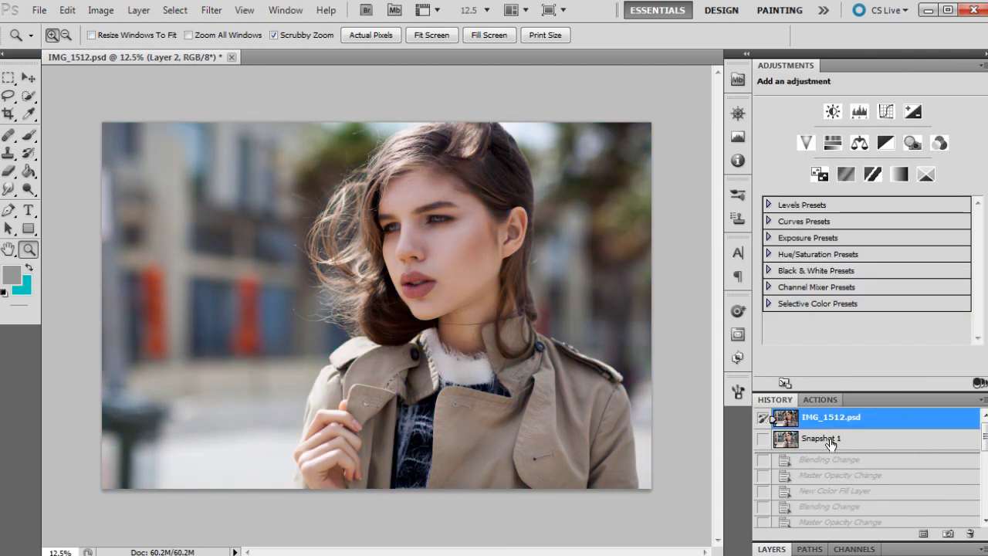
left_click(830, 439)
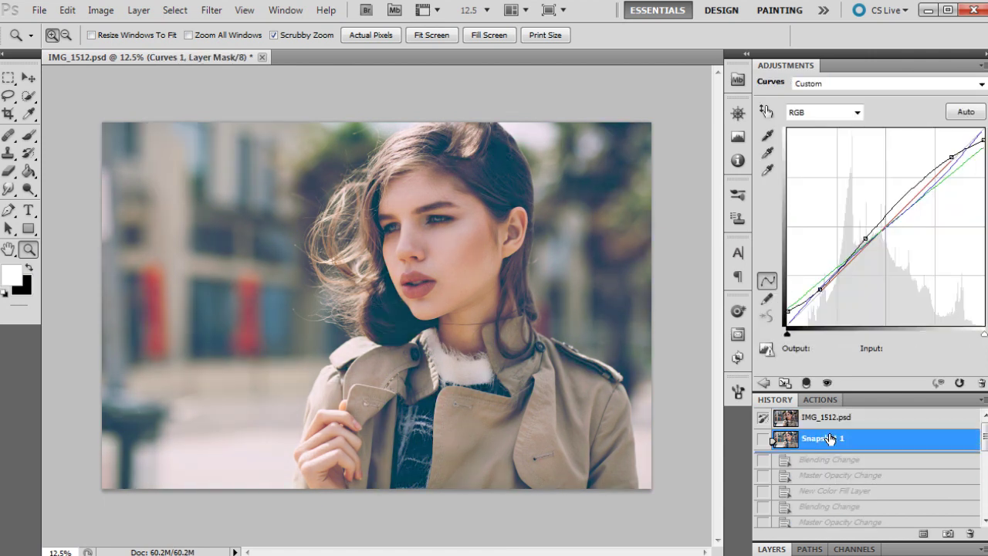
key("F7")
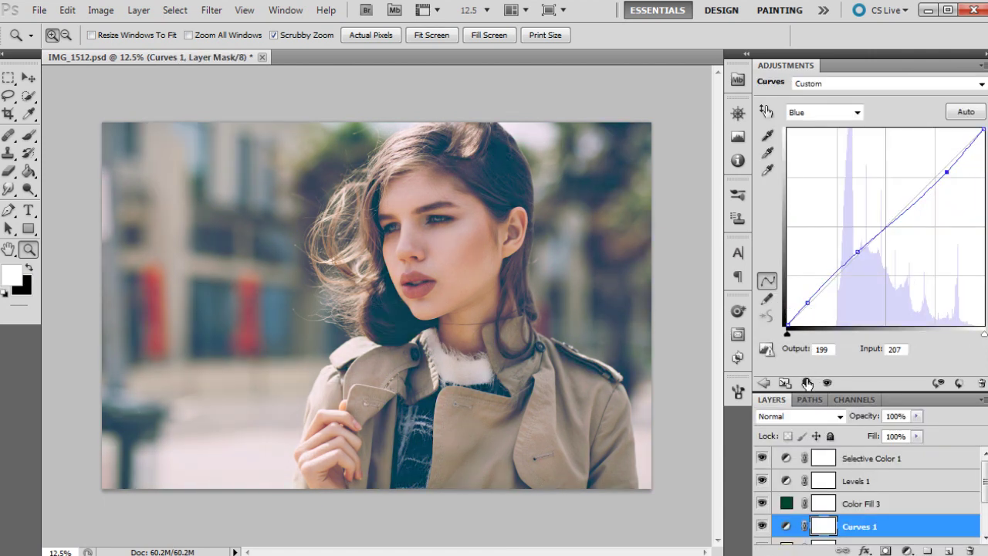